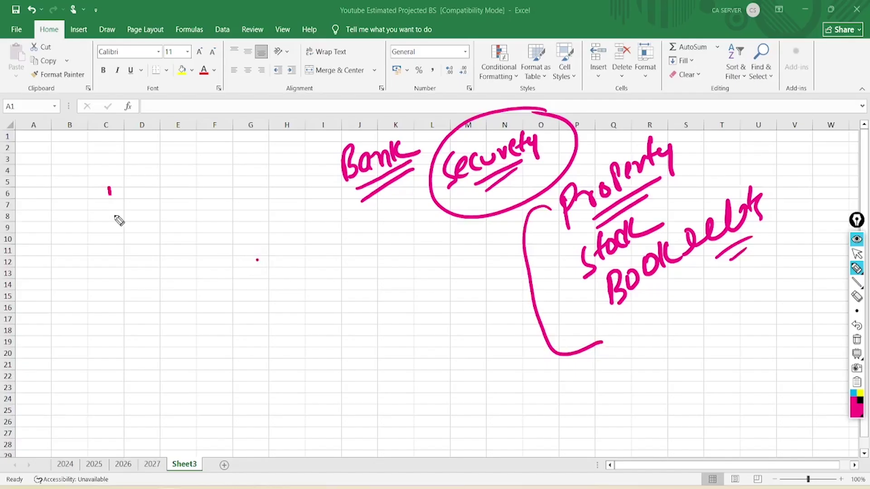
# Handwrite "New", "Already" and "Renew" one below another over columns C to H, double-underlining "New" and "Renew"
pyautogui.moveTo(129, 213); pyautogui.dragTo(185, 181)
pyautogui.click(288, 292)
pyautogui.moveTo(155, 261)
pyautogui.mouseDown()
pyautogui.moveTo(150, 233)
pyautogui.moveTo(245, 198)
pyautogui.moveTo(186, 290)
pyautogui.moveTo(234, 240)
pyautogui.moveTo(268, 229)
pyautogui.mouseUp()
pyautogui.moveTo(211, 278)
pyautogui.mouseDown()
pyautogui.moveTo(271, 232)
pyautogui.moveTo(272, 244)
pyautogui.mouseUp()
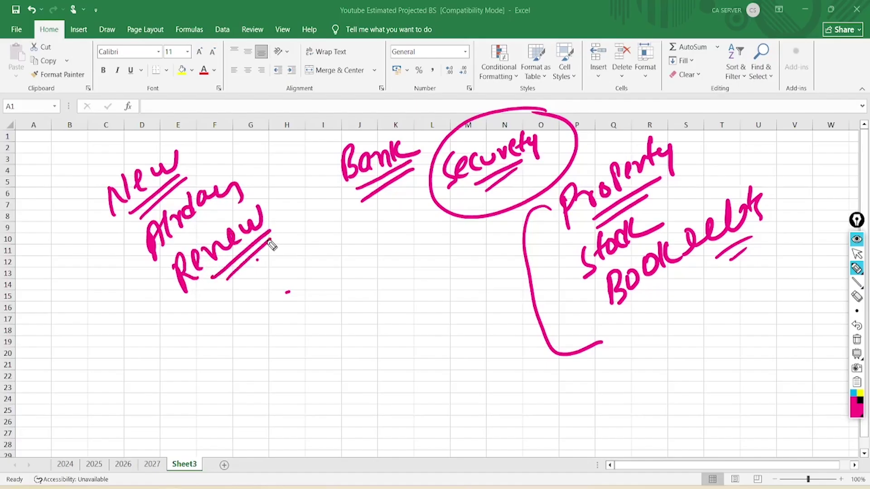
# Clear all annotations and handwrite "BS" over columns J and K with a double underline
pyautogui.click(856, 339)
pyautogui.click(856, 253)
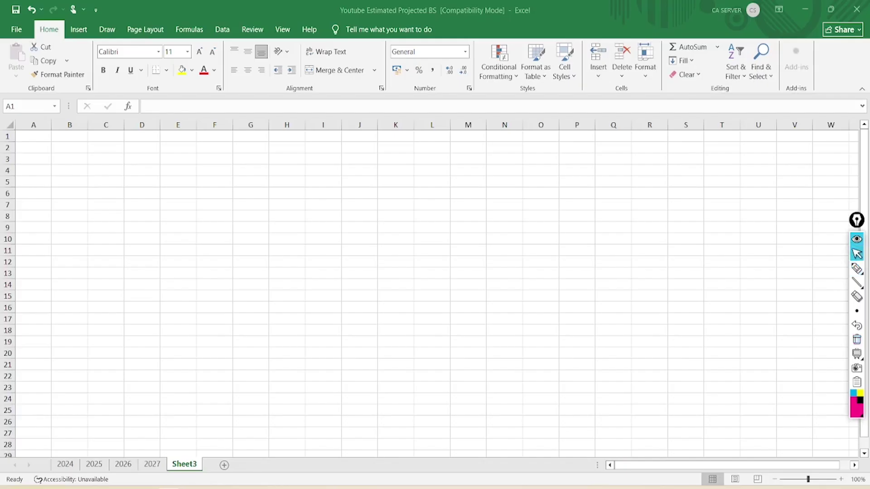
pyautogui.click(856, 268)
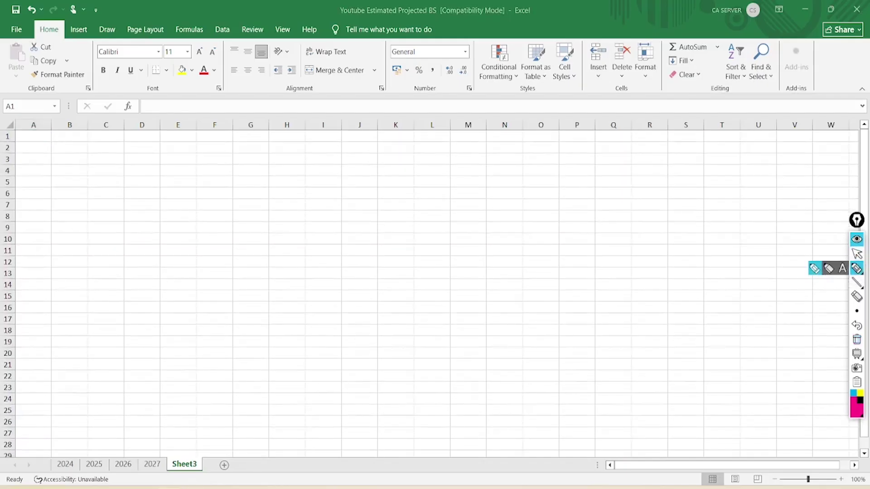
pyautogui.moveTo(348, 149); pyautogui.dragTo(359, 187)
pyautogui.moveTo(388, 149); pyautogui.dragTo(358, 183)
pyautogui.moveTo(354, 199)
pyautogui.mouseDown()
pyautogui.moveTo(397, 179)
pyautogui.moveTo(389, 195)
pyautogui.mouseUp()
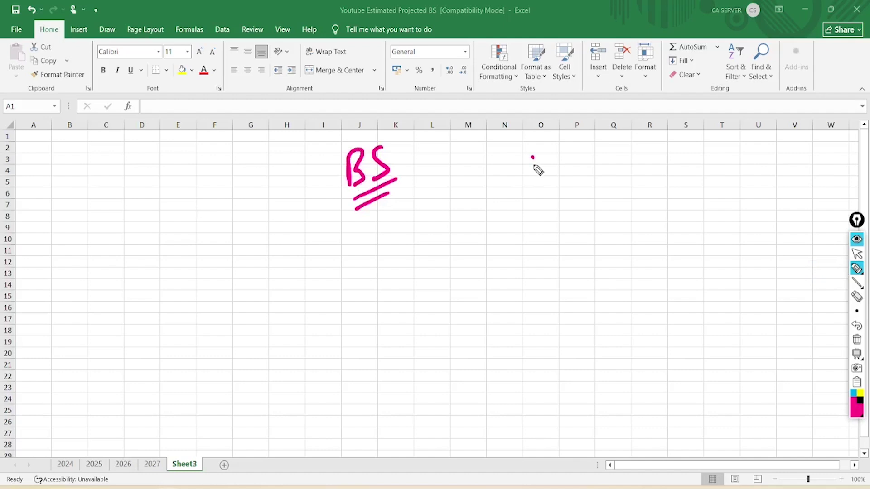
# Handwrite "June 2025" over columns O to S and underline it twice
pyautogui.moveTo(532, 157); pyautogui.dragTo(524, 191)
pyautogui.moveTo(545, 169)
pyautogui.mouseDown()
pyautogui.moveTo(602, 168)
pyautogui.moveTo(629, 160)
pyautogui.moveTo(640, 143)
pyautogui.mouseUp()
pyautogui.moveTo(651, 136); pyautogui.dragTo(670, 148)
pyautogui.moveTo(676, 131); pyautogui.dragTo(672, 149)
pyautogui.moveTo(678, 129); pyautogui.dragTo(693, 120)
pyautogui.moveTo(583, 195); pyautogui.dragTo(689, 153)
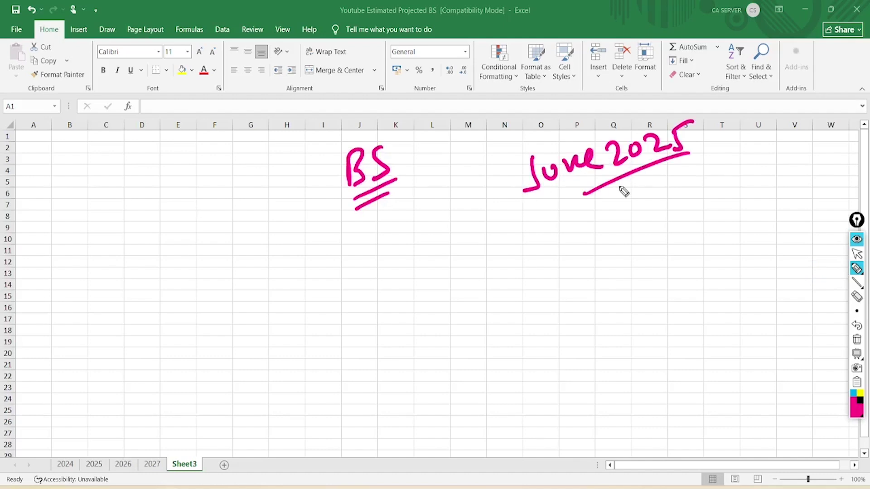
pyautogui.moveTo(592, 206); pyautogui.dragTo(674, 166)
# Circle "BS", handwrite 31/3/25, 31/3/26 and 27 below it and 23 and 24 beside it, and circle the whole group
pyautogui.moveTo(395, 132)
pyautogui.mouseDown()
pyautogui.moveTo(383, 117)
pyautogui.moveTo(382, 126)
pyautogui.moveTo(363, 129)
pyautogui.mouseUp()
pyautogui.moveTo(357, 259)
pyautogui.mouseDown()
pyautogui.moveTo(400, 277)
pyautogui.moveTo(426, 266)
pyautogui.moveTo(437, 276)
pyautogui.moveTo(485, 259)
pyautogui.moveTo(499, 229)
pyautogui.mouseUp()
pyautogui.moveTo(368, 301)
pyautogui.mouseDown()
pyautogui.moveTo(385, 331)
pyautogui.moveTo(423, 333)
pyautogui.moveTo(512, 295)
pyautogui.mouseUp()
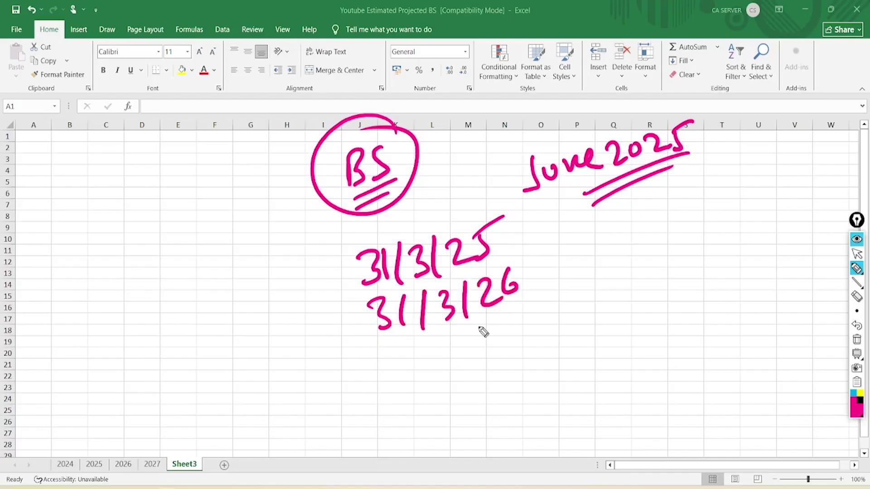
pyautogui.moveTo(484, 323)
pyautogui.mouseDown()
pyautogui.moveTo(507, 338)
pyautogui.moveTo(526, 334)
pyautogui.mouseUp()
pyautogui.moveTo(444, 194)
pyautogui.mouseDown()
pyautogui.moveTo(463, 215)
pyautogui.moveTo(480, 205)
pyautogui.moveTo(478, 215)
pyautogui.mouseUp()
pyautogui.moveTo(441, 159); pyautogui.dragTo(464, 176)
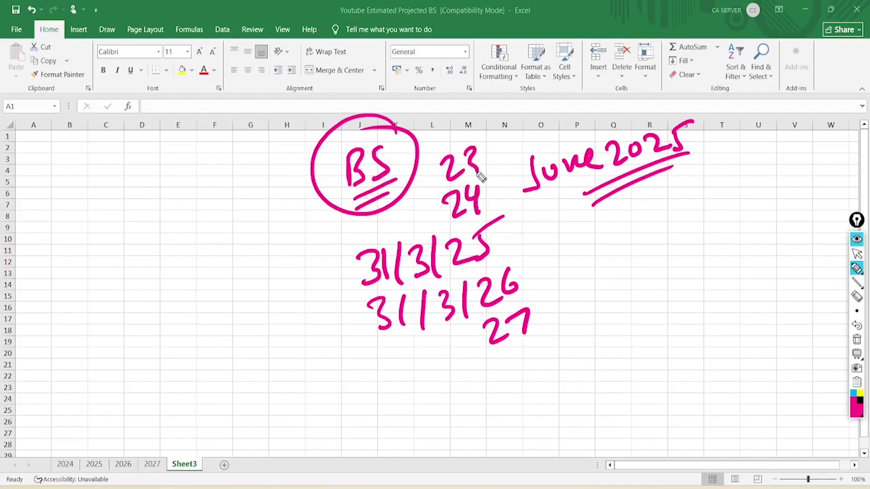
pyautogui.moveTo(501, 119)
pyautogui.mouseDown()
pyautogui.moveTo(330, 360)
pyautogui.moveTo(505, 132)
pyautogui.mouseUp()
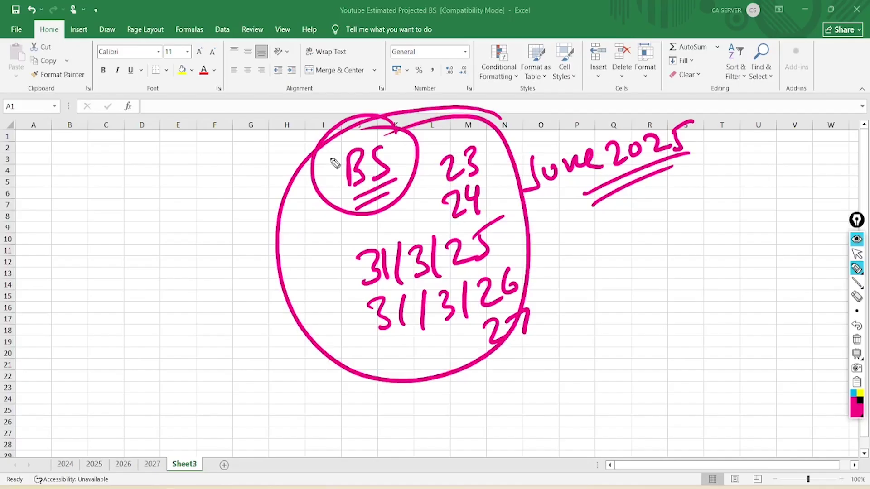
# Handwrite "CMA" over columns B to E, underline it twice and circle it
pyautogui.moveTo(83, 180)
pyautogui.mouseDown()
pyautogui.moveTo(93, 236)
pyautogui.moveTo(97, 227)
pyautogui.mouseUp()
pyautogui.moveTo(105, 208)
pyautogui.mouseDown()
pyautogui.moveTo(113, 194)
pyautogui.moveTo(170, 196)
pyautogui.mouseUp()
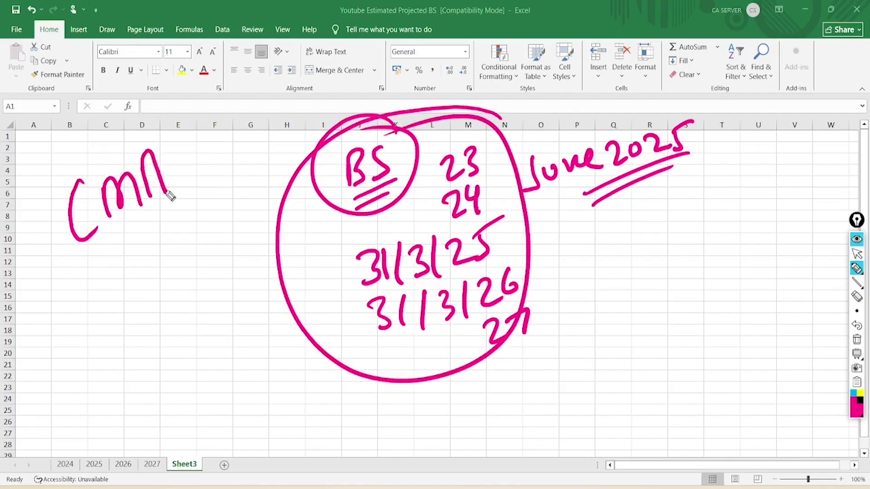
pyautogui.moveTo(172, 157); pyautogui.dragTo(157, 167)
pyautogui.moveTo(155, 201); pyautogui.dragTo(97, 257)
pyautogui.moveTo(152, 222); pyautogui.dragTo(112, 259)
pyautogui.moveTo(176, 138)
pyautogui.mouseDown()
pyautogui.moveTo(140, 111)
pyautogui.moveTo(135, 129)
pyautogui.mouseUp()
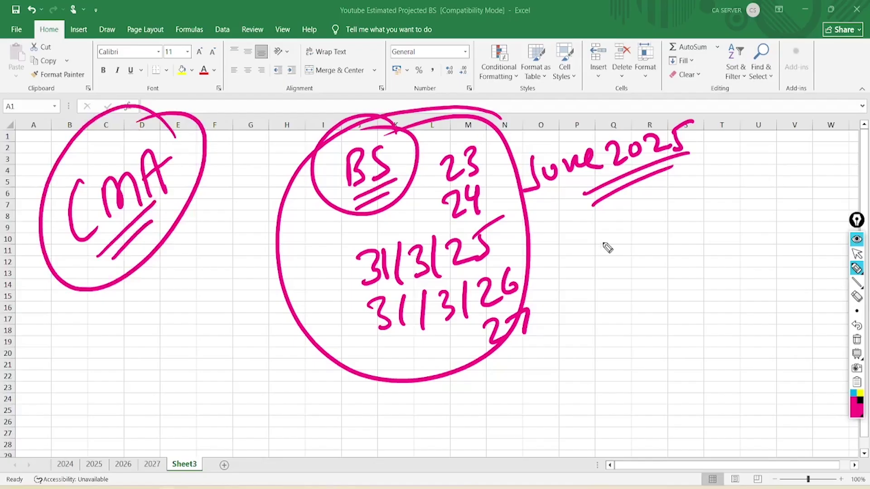
# Handwrite "CR – 1.5" below "June 2025" with "CR" double-underlined
pyautogui.moveTo(611, 232)
pyautogui.mouseDown()
pyautogui.moveTo(611, 272)
pyautogui.moveTo(620, 265)
pyautogui.mouseUp()
pyautogui.moveTo(642, 218)
pyautogui.mouseDown()
pyautogui.moveTo(675, 241)
pyautogui.moveTo(627, 277)
pyautogui.moveTo(690, 249)
pyautogui.mouseUp()
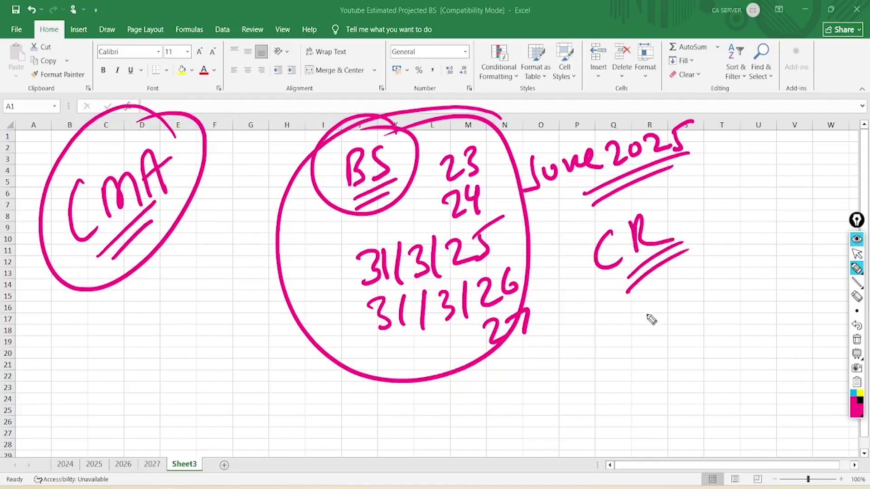
pyautogui.moveTo(676, 225)
pyautogui.mouseDown()
pyautogui.moveTo(710, 206)
pyautogui.moveTo(736, 214)
pyautogui.mouseUp()
pyautogui.click(749, 192)
pyautogui.moveTo(769, 175)
pyautogui.mouseDown()
pyautogui.moveTo(763, 205)
pyautogui.moveTo(776, 169)
pyautogui.mouseUp()
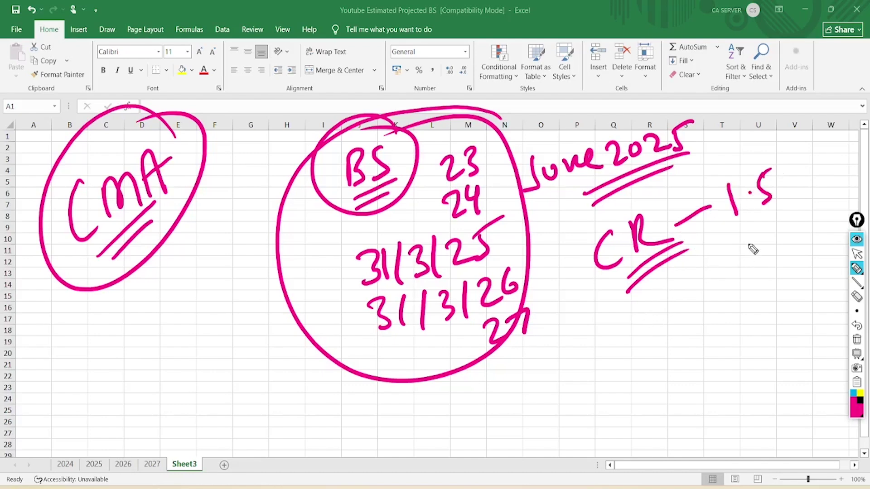
# Handwrite "DSCR" below the "CR" note and underline it twice
pyautogui.moveTo(625, 323)
pyautogui.mouseDown()
pyautogui.moveTo(666, 334)
pyautogui.moveTo(635, 348)
pyautogui.mouseUp()
pyautogui.moveTo(647, 308); pyautogui.dragTo(657, 325)
pyautogui.moveTo(687, 299); pyautogui.dragTo(674, 325)
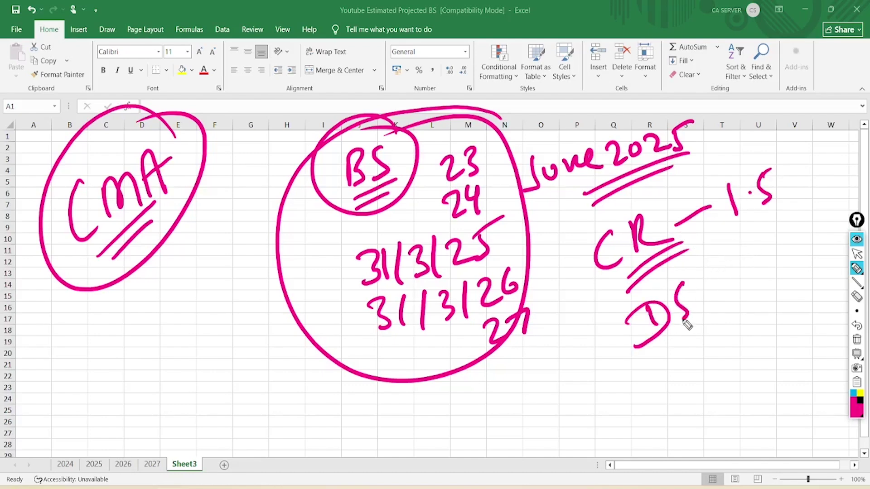
pyautogui.moveTo(713, 276); pyautogui.dragTo(700, 302)
pyautogui.moveTo(722, 297)
pyautogui.mouseDown()
pyautogui.moveTo(724, 268)
pyautogui.moveTo(764, 277)
pyautogui.mouseUp()
pyautogui.moveTo(681, 351)
pyautogui.mouseDown()
pyautogui.moveTo(753, 311)
pyautogui.moveTo(738, 328)
pyautogui.mouseUp()
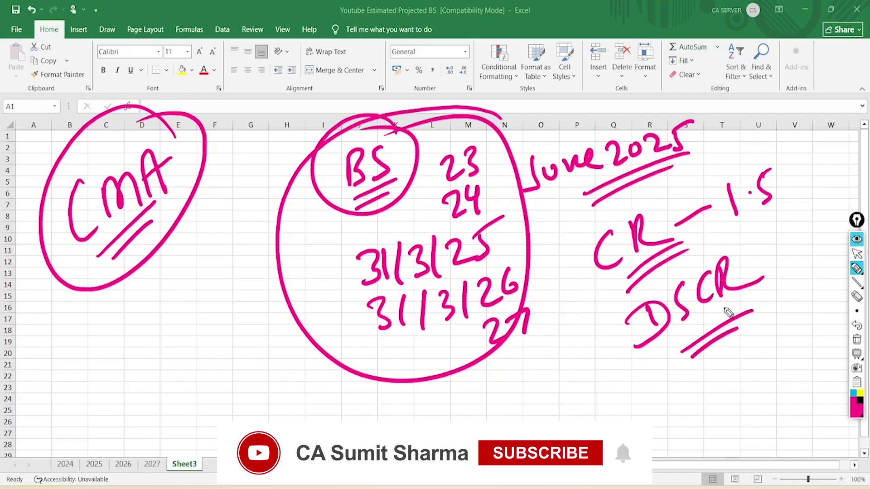
# Clear all annotations and handwrite the date 31/3/25 over columns J to M with a double underline
pyautogui.click(856, 340)
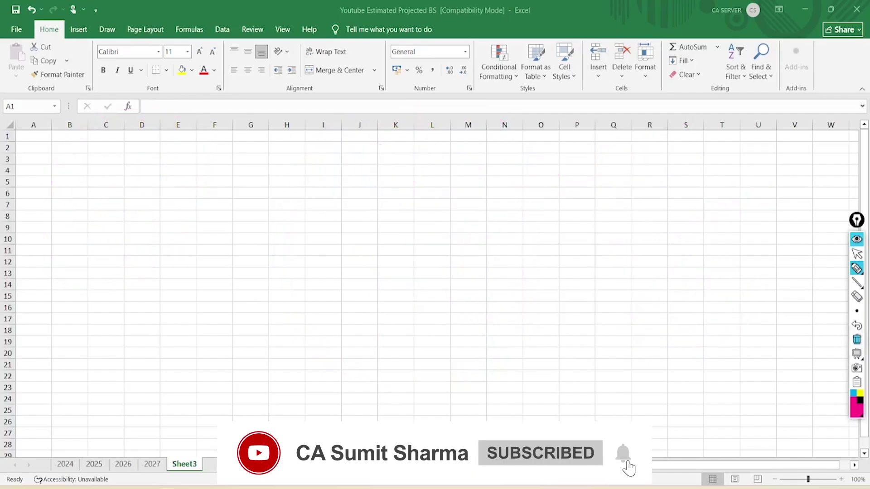
pyautogui.click(856, 254)
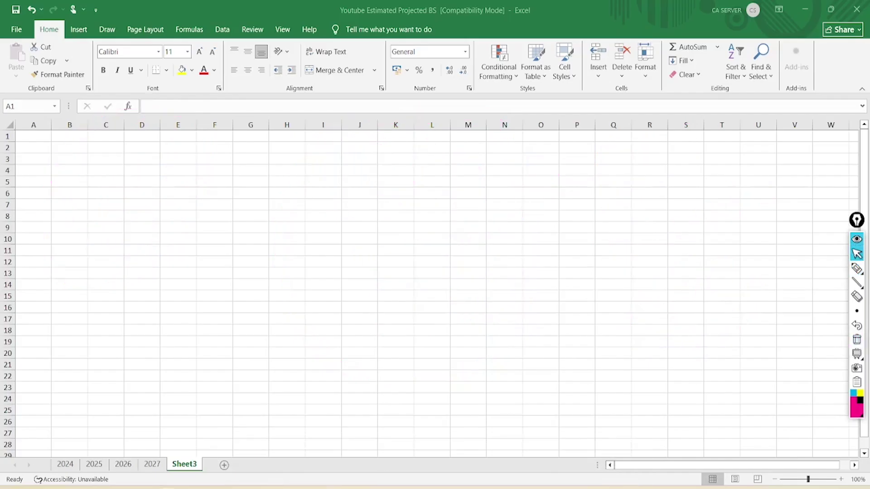
pyautogui.click(856, 268)
pyautogui.moveTo(356, 169)
pyautogui.mouseDown()
pyautogui.moveTo(375, 180)
pyautogui.moveTo(361, 197)
pyautogui.mouseUp()
pyautogui.moveTo(385, 167); pyautogui.dragTo(383, 186)
pyautogui.moveTo(395, 155); pyautogui.dragTo(399, 183)
pyautogui.moveTo(404, 158)
pyautogui.mouseDown()
pyautogui.moveTo(416, 172)
pyautogui.moveTo(410, 193)
pyautogui.mouseUp()
pyautogui.moveTo(429, 143)
pyautogui.mouseDown()
pyautogui.moveTo(425, 182)
pyautogui.moveTo(462, 168)
pyautogui.mouseUp()
pyautogui.moveTo(469, 148); pyautogui.dragTo(484, 127)
pyautogui.moveTo(392, 205)
pyautogui.mouseDown()
pyautogui.moveTo(457, 174)
pyautogui.moveTo(455, 182)
pyautogui.mouseUp()
# Handwrite the period "1.4.24 to 31.3.25" below the date and underline it twice
pyautogui.moveTo(409, 237); pyautogui.dragTo(417, 267)
pyautogui.click(424, 241)
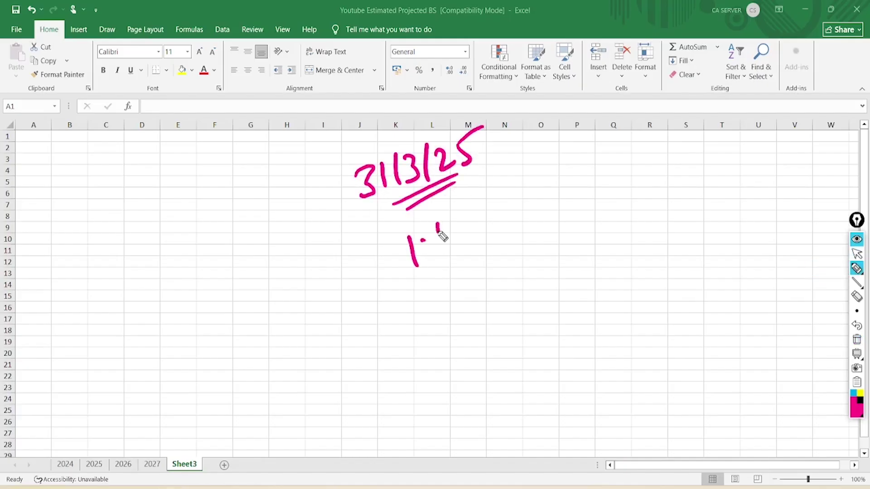
pyautogui.moveTo(438, 220); pyautogui.dragTo(455, 244)
pyautogui.click(460, 225)
pyautogui.moveTo(471, 206); pyautogui.dragTo(516, 227)
pyautogui.moveTo(539, 181)
pyautogui.mouseDown()
pyautogui.moveTo(535, 210)
pyautogui.moveTo(548, 181)
pyautogui.mouseUp()
pyautogui.moveTo(543, 183); pyautogui.dragTo(549, 189)
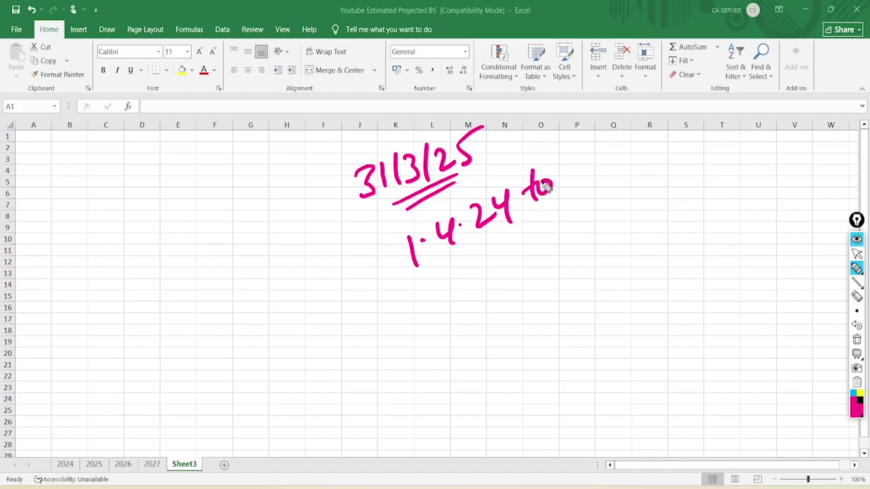
pyautogui.moveTo(561, 159); pyautogui.dragTo(566, 186)
pyautogui.moveTo(591, 149); pyautogui.dragTo(587, 175)
pyautogui.click(606, 162)
pyautogui.moveTo(617, 144)
pyautogui.mouseDown()
pyautogui.moveTo(629, 176)
pyautogui.moveTo(658, 165)
pyautogui.mouseUp()
pyautogui.moveTo(689, 121); pyautogui.dragTo(662, 167)
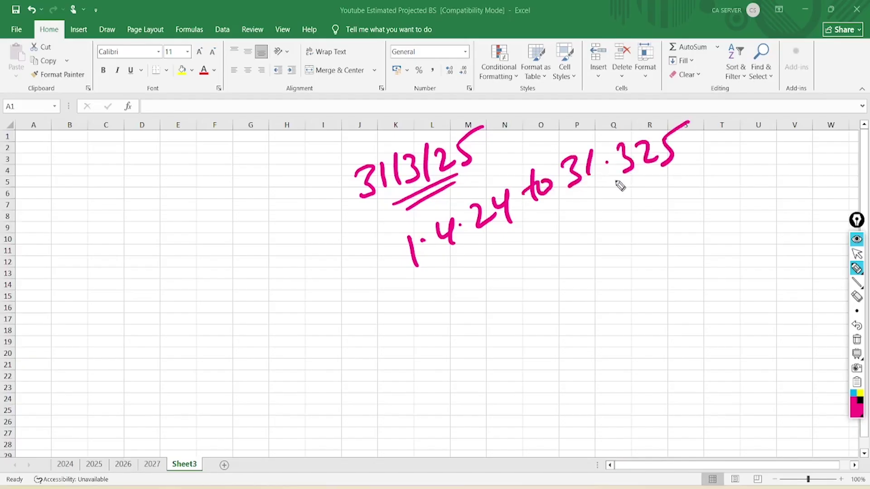
pyautogui.moveTo(436, 296); pyautogui.dragTo(670, 188)
pyautogui.moveTo(471, 295); pyautogui.dragTo(619, 221)
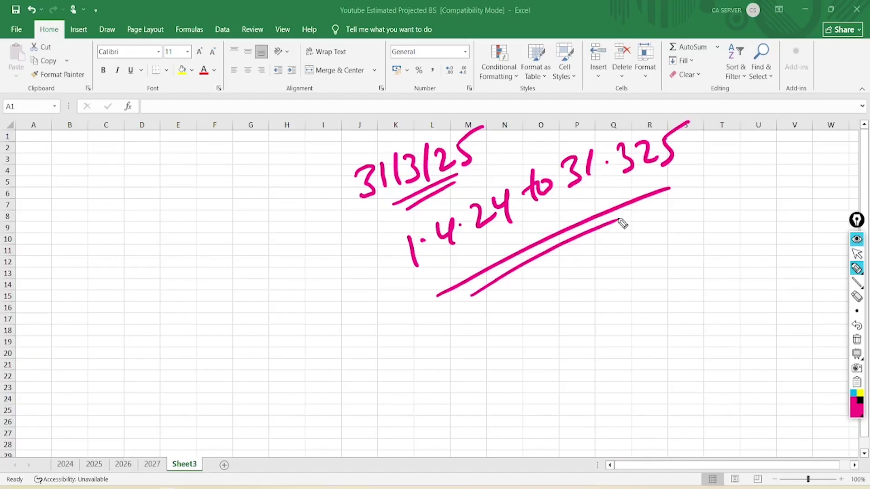
# Handwrite "ITR" and "Audit" over columns D to G, with "Audit" double-underlined
pyautogui.moveTo(136, 201)
pyautogui.mouseDown()
pyautogui.moveTo(123, 232)
pyautogui.moveTo(150, 186)
pyautogui.mouseUp()
pyautogui.moveTo(121, 238); pyautogui.dragTo(164, 172)
pyautogui.moveTo(156, 176); pyautogui.dragTo(159, 208)
pyautogui.moveTo(178, 200)
pyautogui.mouseDown()
pyautogui.moveTo(184, 156)
pyautogui.moveTo(220, 185)
pyautogui.mouseUp()
pyautogui.moveTo(159, 270); pyautogui.dragTo(219, 209)
pyautogui.moveTo(222, 176); pyautogui.dragTo(232, 223)
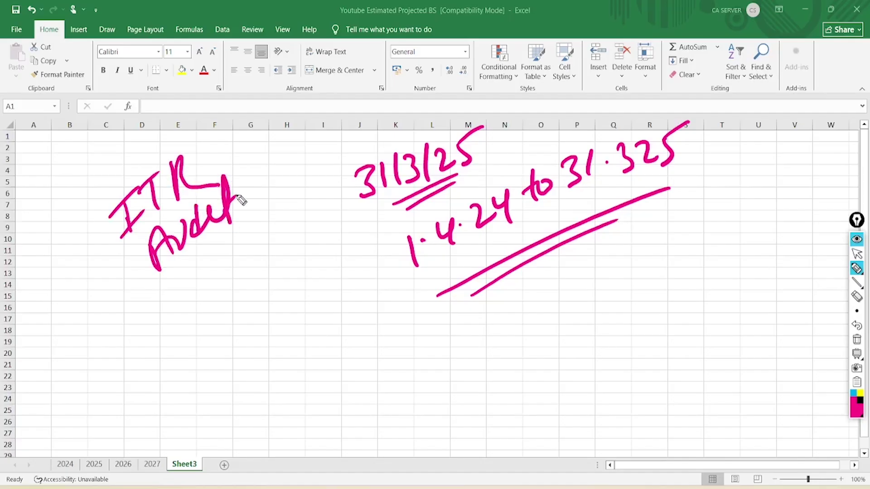
pyautogui.moveTo(189, 263)
pyautogui.mouseDown()
pyautogui.moveTo(242, 219)
pyautogui.moveTo(242, 229)
pyautogui.mouseUp()
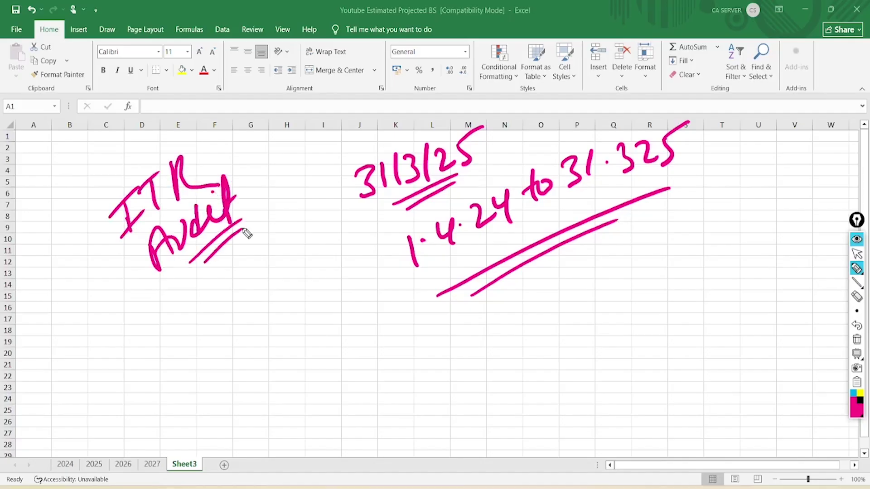
# Handwrite "Provisional BS" below "Audit" and underline "BS" twice
pyautogui.moveTo(204, 313)
pyautogui.mouseDown()
pyautogui.moveTo(218, 314)
pyautogui.moveTo(292, 252)
pyautogui.moveTo(325, 248)
pyautogui.moveTo(346, 225)
pyautogui.moveTo(349, 248)
pyautogui.mouseUp()
pyautogui.click(274, 316)
pyautogui.moveTo(274, 312)
pyautogui.mouseDown()
pyautogui.moveTo(293, 336)
pyautogui.moveTo(325, 314)
pyautogui.mouseUp()
pyautogui.moveTo(303, 353); pyautogui.dragTo(325, 327)
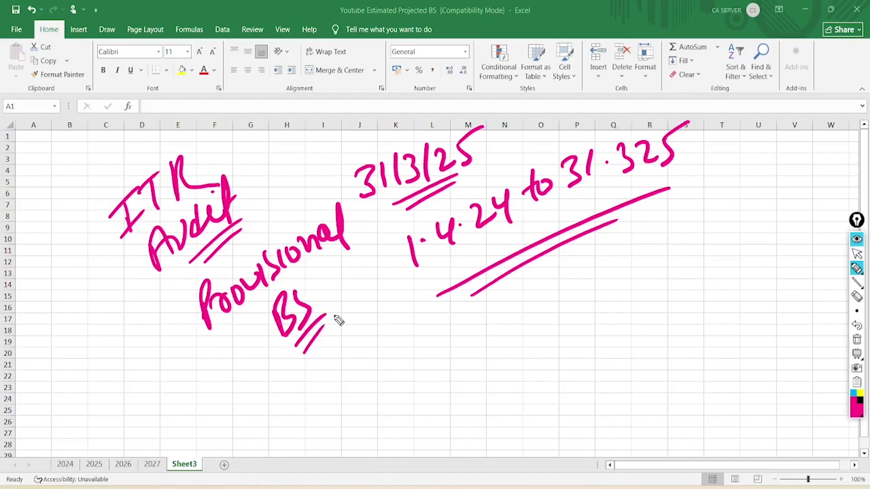
# Handwrite a circled, underlined "CA" and a circled "GST" below the 1.4.24 to 31.3.25 period
pyautogui.moveTo(542, 308)
pyautogui.mouseDown()
pyautogui.moveTo(571, 317)
pyautogui.moveTo(522, 334)
pyautogui.moveTo(580, 345)
pyautogui.moveTo(598, 330)
pyautogui.mouseUp()
pyautogui.moveTo(573, 369); pyautogui.dragTo(600, 339)
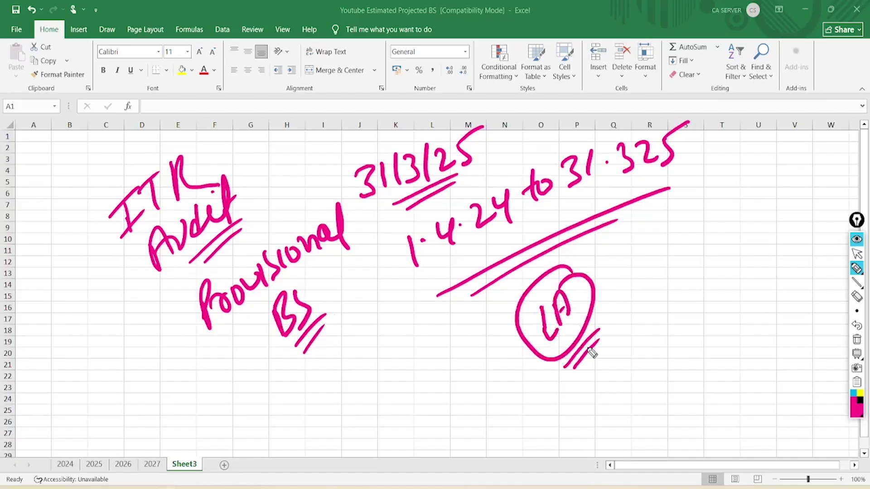
pyautogui.moveTo(631, 219); pyautogui.dragTo(659, 249)
pyautogui.moveTo(672, 212)
pyautogui.mouseDown()
pyautogui.moveTo(689, 200)
pyautogui.moveTo(679, 234)
pyautogui.mouseUp()
pyautogui.moveTo(680, 179); pyautogui.dragTo(711, 190)
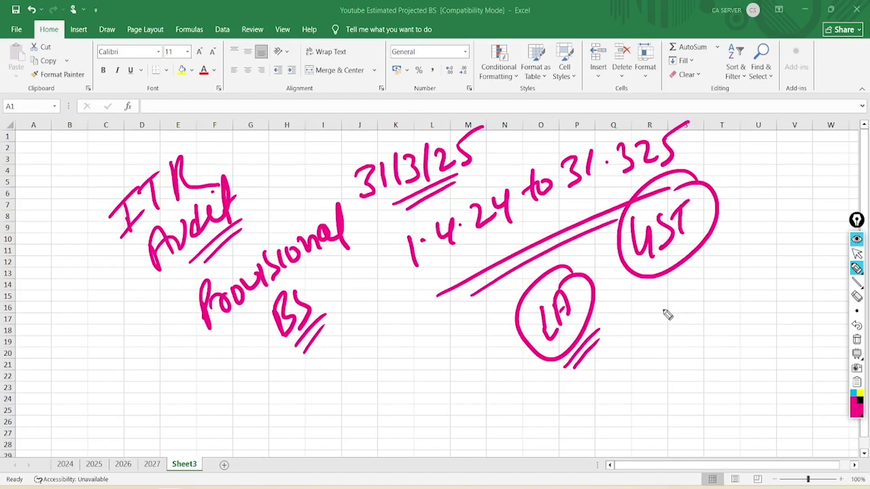
# Clear all annotations, handwrite 31/3/24 with 23 and 22 listed beneath, and circle the group
pyautogui.click(856, 339)
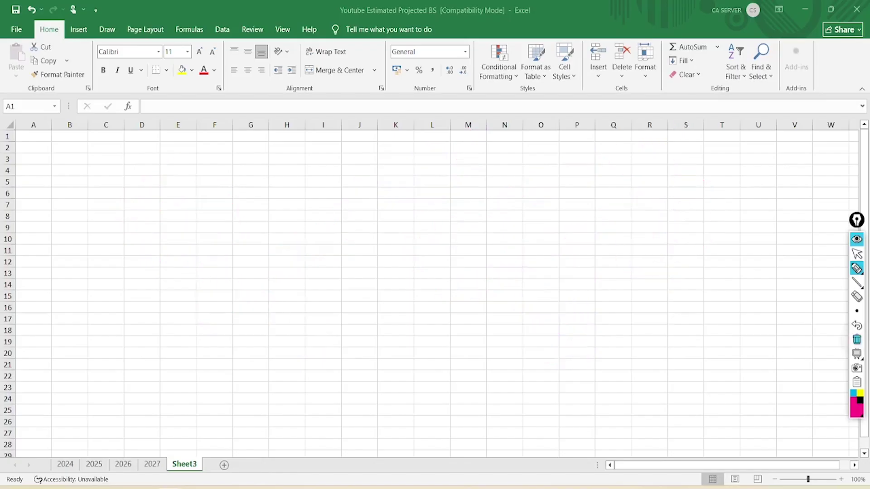
pyautogui.moveTo(330, 173)
pyautogui.mouseDown()
pyautogui.moveTo(351, 196)
pyautogui.moveTo(334, 210)
pyautogui.mouseUp()
pyautogui.moveTo(360, 163)
pyautogui.mouseDown()
pyautogui.moveTo(358, 195)
pyautogui.moveTo(368, 188)
pyautogui.mouseUp()
pyautogui.moveTo(383, 152); pyautogui.dragTo(393, 186)
pyautogui.moveTo(407, 137)
pyautogui.mouseDown()
pyautogui.moveTo(409, 170)
pyautogui.moveTo(453, 156)
pyautogui.mouseUp()
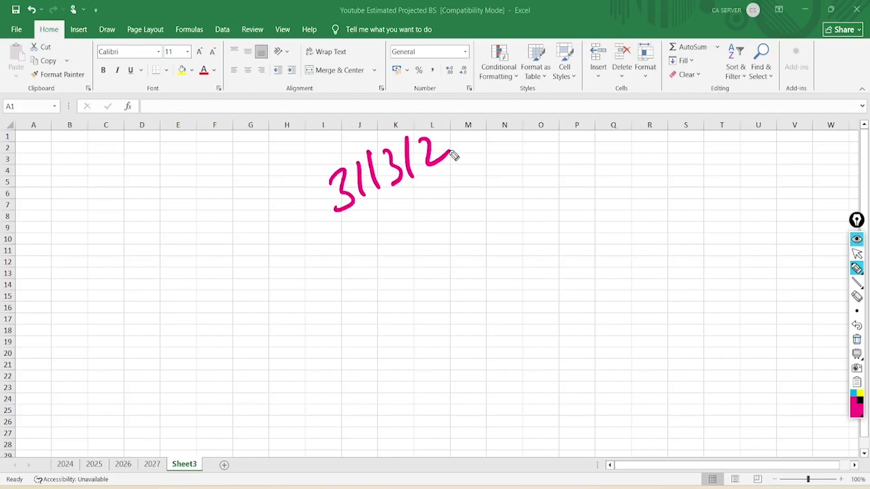
pyautogui.moveTo(448, 126); pyautogui.dragTo(467, 165)
pyautogui.moveTo(436, 183); pyautogui.dragTo(463, 208)
pyautogui.moveTo(469, 171)
pyautogui.mouseDown()
pyautogui.moveTo(489, 192)
pyautogui.moveTo(475, 246)
pyautogui.mouseUp()
pyautogui.moveTo(481, 222)
pyautogui.mouseDown()
pyautogui.moveTo(497, 240)
pyautogui.moveTo(509, 224)
pyautogui.mouseUp()
pyautogui.moveTo(522, 140); pyautogui.dragTo(421, 131)
# Handwrite "Audited" and "Actual" beside the circled years, underlining each word twice
pyautogui.moveTo(584, 210)
pyautogui.mouseDown()
pyautogui.moveTo(607, 238)
pyautogui.moveTo(599, 231)
pyautogui.moveTo(646, 194)
pyautogui.moveTo(717, 181)
pyautogui.mouseUp()
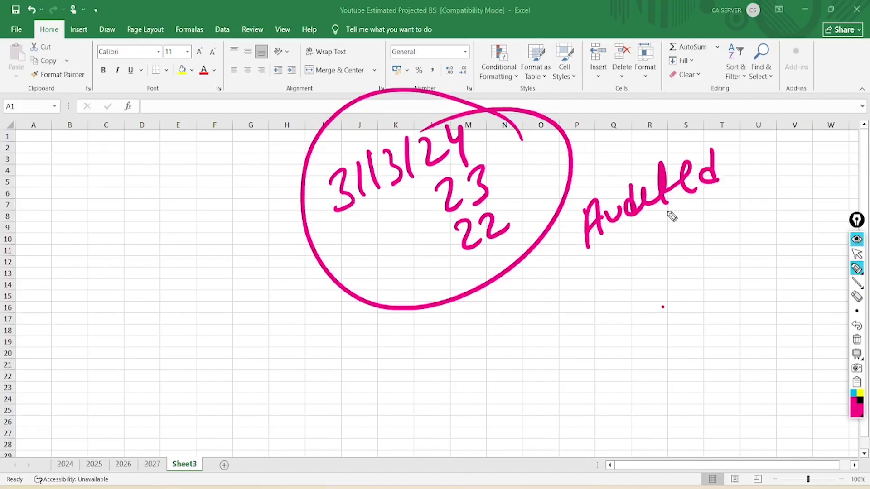
pyautogui.moveTo(641, 235); pyautogui.dragTo(707, 195)
pyautogui.moveTo(647, 255); pyautogui.dragTo(699, 220)
pyautogui.moveTo(620, 313); pyautogui.dragTo(635, 267)
pyautogui.moveTo(615, 283)
pyautogui.mouseDown()
pyautogui.moveTo(640, 271)
pyautogui.moveTo(657, 292)
pyautogui.mouseUp()
pyautogui.moveTo(671, 248)
pyautogui.mouseDown()
pyautogui.moveTo(668, 277)
pyautogui.moveTo(709, 247)
pyautogui.moveTo(729, 244)
pyautogui.moveTo(730, 265)
pyautogui.mouseUp()
pyautogui.moveTo(684, 294); pyautogui.dragTo(734, 267)
pyautogui.moveTo(691, 298); pyautogui.dragTo(729, 278)
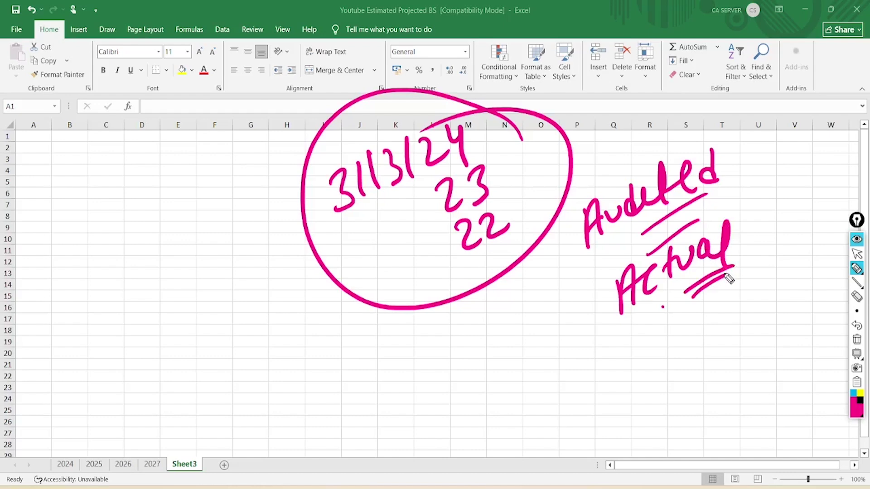
# Clear all annotations and handwrite the date 31/3/26 over columns J to M with a double underline
pyautogui.click(856, 340)
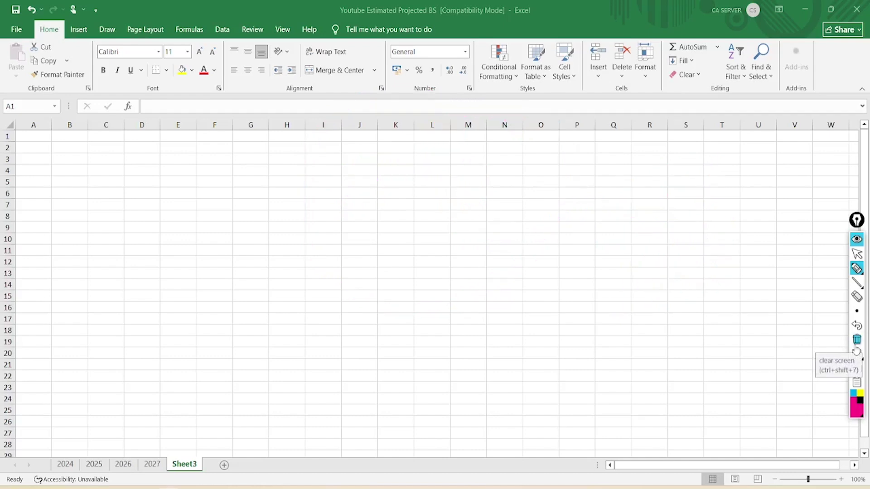
pyautogui.click(459, 271)
pyautogui.moveTo(333, 165); pyautogui.dragTo(341, 196)
pyautogui.moveTo(364, 147); pyautogui.dragTo(362, 192)
pyautogui.moveTo(377, 146); pyautogui.dragTo(384, 185)
pyautogui.moveTo(396, 159); pyautogui.dragTo(398, 183)
pyautogui.moveTo(418, 139)
pyautogui.mouseDown()
pyautogui.moveTo(420, 183)
pyautogui.moveTo(453, 168)
pyautogui.mouseUp()
pyautogui.moveTo(462, 125); pyautogui.dragTo(459, 155)
pyautogui.moveTo(370, 211)
pyautogui.mouseDown()
pyautogui.moveTo(466, 162)
pyautogui.moveTo(459, 174)
pyautogui.mouseUp()
# Handwrite the period "1.4.25 to 31.3.26" below the 31/3/26 date
pyautogui.click(411, 235)
pyautogui.moveTo(407, 232); pyautogui.dragTo(416, 259)
pyautogui.click(422, 240)
pyautogui.moveTo(438, 219); pyautogui.dragTo(449, 241)
pyautogui.click(459, 225)
pyautogui.moveTo(469, 206); pyautogui.dragTo(489, 221)
pyautogui.moveTo(503, 186); pyautogui.dragTo(490, 224)
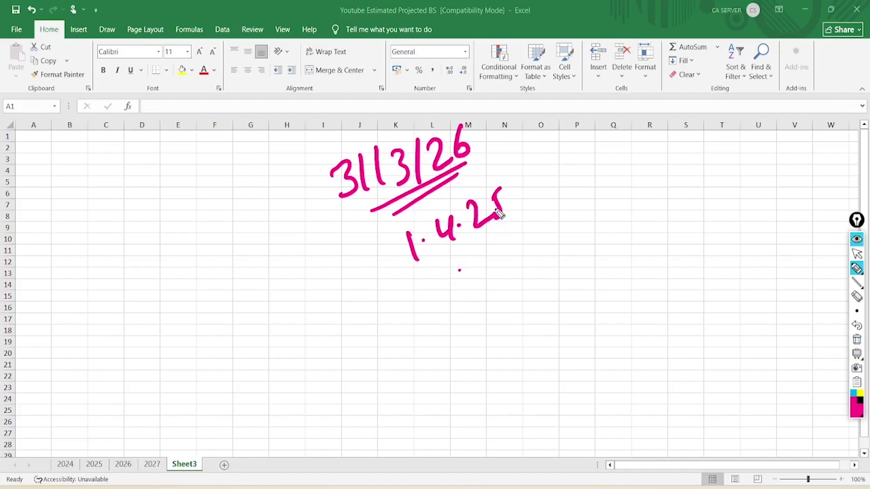
pyautogui.moveTo(524, 171)
pyautogui.mouseDown()
pyautogui.moveTo(522, 205)
pyautogui.moveTo(526, 188)
pyautogui.mouseUp()
pyautogui.moveTo(534, 175); pyautogui.dragTo(533, 179)
pyautogui.moveTo(552, 169); pyautogui.dragTo(559, 195)
pyautogui.moveTo(575, 158); pyautogui.dragTo(574, 189)
pyautogui.click(587, 171)
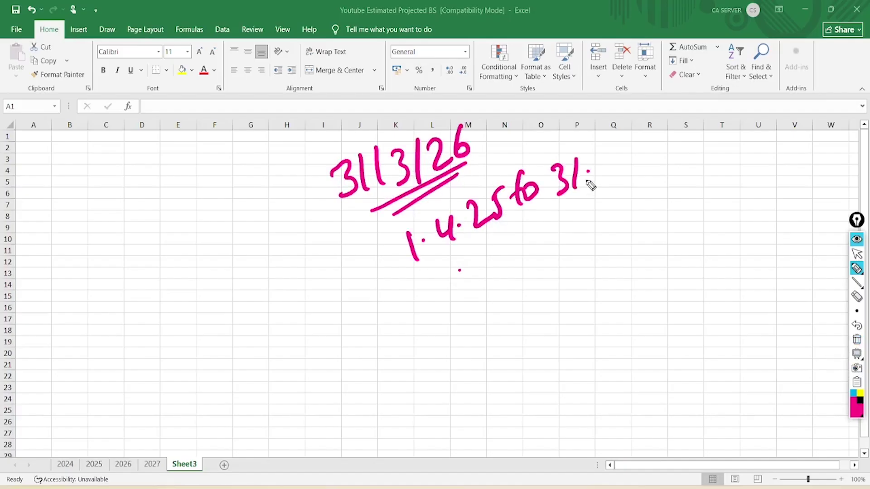
pyautogui.moveTo(600, 155); pyautogui.dragTo(600, 182)
pyautogui.click(618, 166)
pyautogui.moveTo(627, 148); pyautogui.dragTo(647, 164)
pyautogui.moveTo(664, 133); pyautogui.dragTo(652, 158)
# Underline the 1.4.25 to 31.3.26 period twice and handwrite a double-underlined "Estimated" beneath it
pyautogui.moveTo(411, 292); pyautogui.dragTo(697, 154)
pyautogui.moveTo(436, 309); pyautogui.dragTo(684, 173)
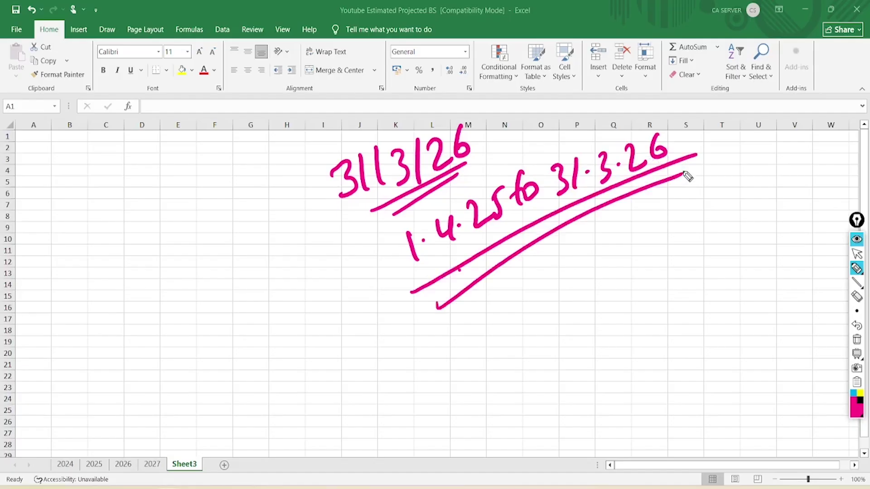
pyautogui.moveTo(520, 310)
pyautogui.mouseDown()
pyautogui.moveTo(602, 276)
pyautogui.moveTo(627, 245)
pyautogui.moveTo(684, 229)
pyautogui.mouseUp()
pyautogui.moveTo(584, 309)
pyautogui.mouseDown()
pyautogui.moveTo(697, 243)
pyautogui.moveTo(692, 260)
pyautogui.mouseUp()
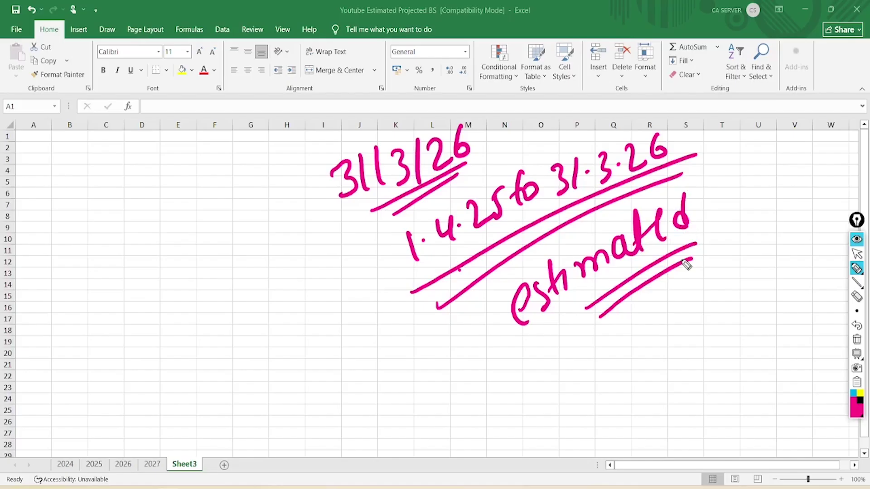
# Handwrite "1.4.26 to 31.3.27" with 28 and 29 beneath, and label it with a double-underlined "Projected"
pyautogui.moveTo(62, 229)
pyautogui.mouseDown()
pyautogui.moveTo(204, 175)
pyautogui.moveTo(232, 150)
pyautogui.moveTo(256, 165)
pyautogui.moveTo(311, 148)
pyautogui.moveTo(312, 181)
pyautogui.moveTo(312, 156)
pyautogui.mouseUp()
pyautogui.moveTo(282, 208); pyautogui.dragTo(335, 225)
pyautogui.moveTo(113, 324)
pyautogui.mouseDown()
pyautogui.moveTo(159, 319)
pyautogui.moveTo(220, 275)
pyautogui.moveTo(266, 256)
pyautogui.moveTo(262, 272)
pyautogui.moveTo(292, 268)
pyautogui.mouseUp()
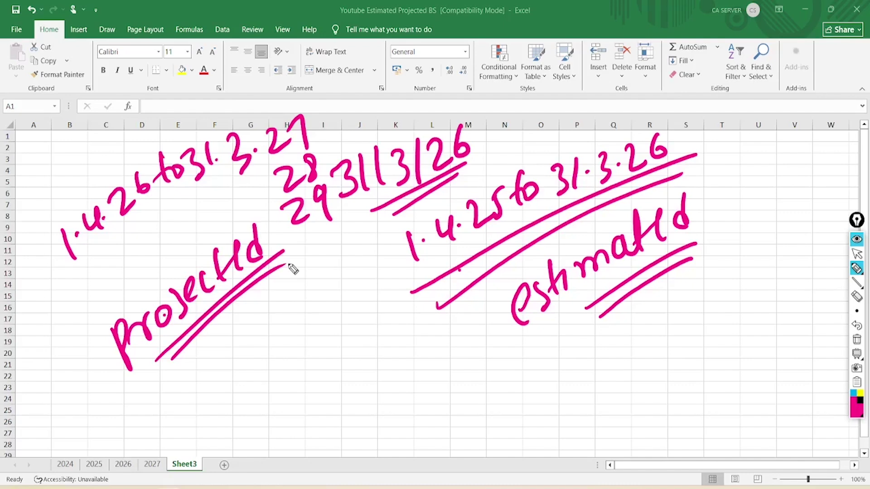
# Clear all annotations and open the 2024 sheet
pyautogui.click(856, 339)
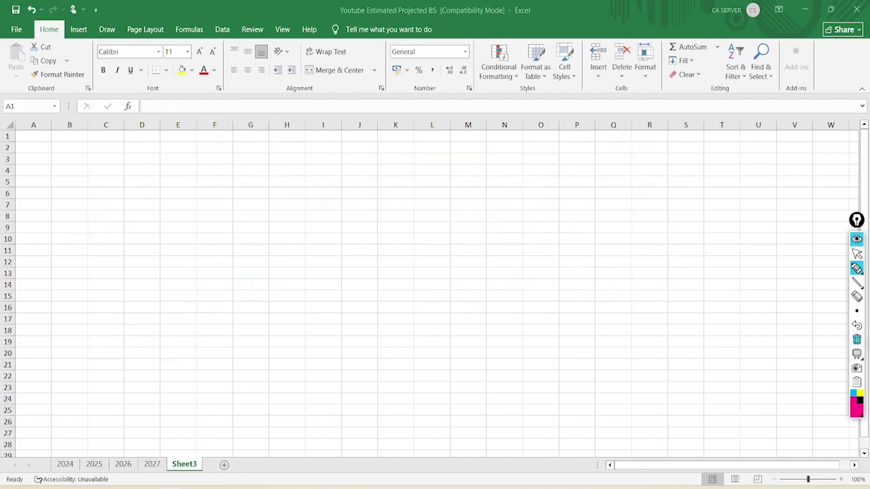
pyautogui.click(856, 253)
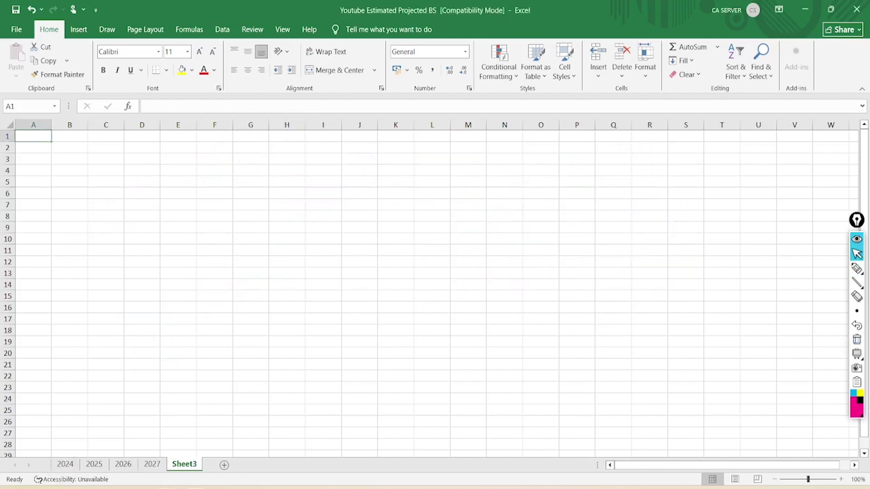
pyautogui.click(65, 464)
# Tick the firm, proprietor, PAN and New Delhi heading lines with the pen and circle 2024 in the Trading Account title
pyautogui.click(856, 268)
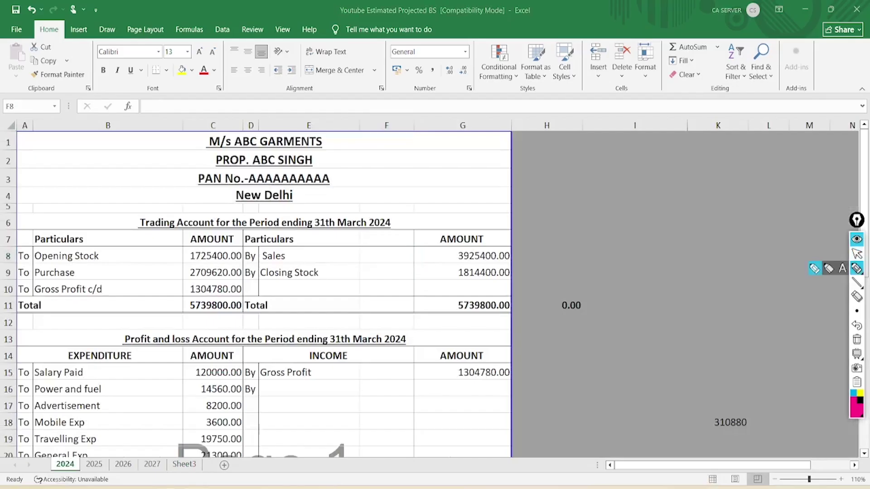
pyautogui.moveTo(333, 135); pyautogui.dragTo(431, 110)
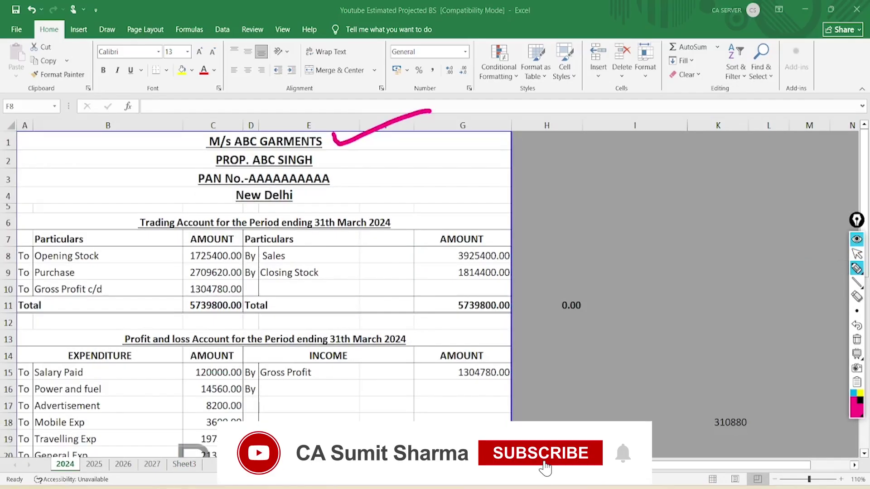
pyautogui.moveTo(331, 155); pyautogui.dragTo(434, 133)
pyautogui.moveTo(334, 175); pyautogui.dragTo(437, 158)
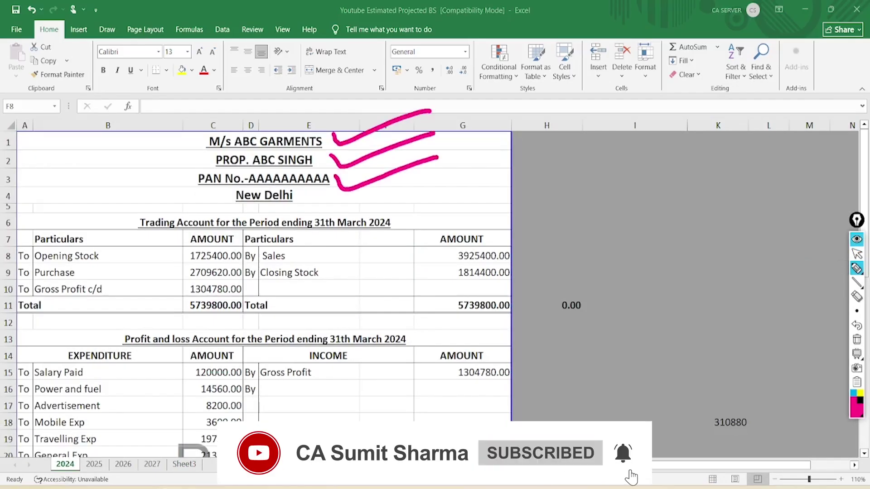
pyautogui.moveTo(305, 196); pyautogui.dragTo(392, 180)
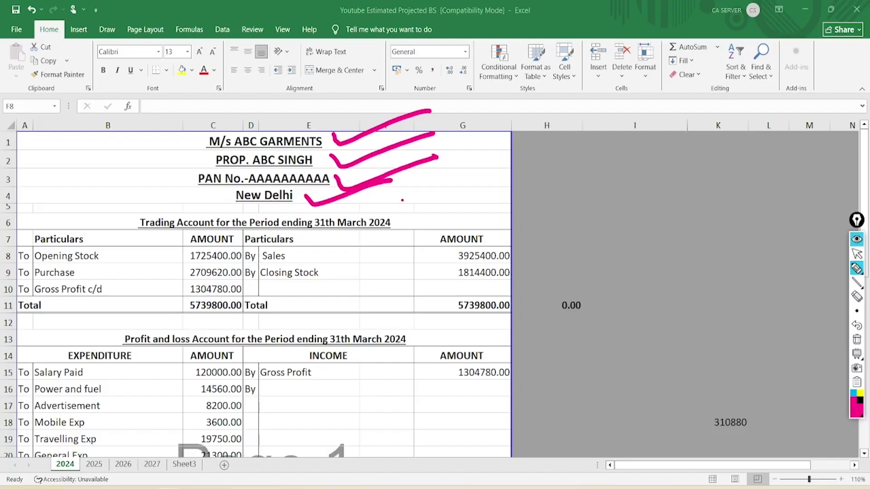
pyautogui.moveTo(402, 200)
pyautogui.mouseDown()
pyautogui.moveTo(364, 210)
pyautogui.moveTo(385, 247)
pyautogui.moveTo(398, 191)
pyautogui.moveTo(408, 243)
pyautogui.moveTo(411, 192)
pyautogui.mouseUp()
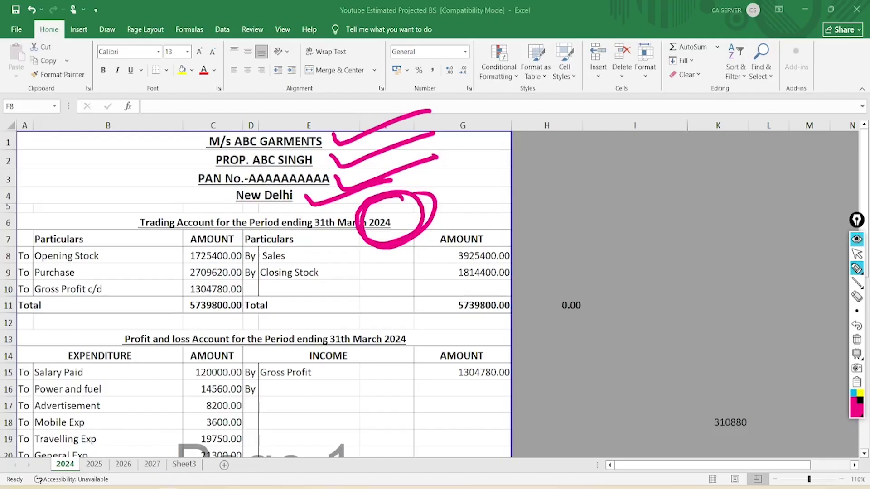
# Handwrite "BS" in the grey area beside the statement headings and circle it
pyautogui.moveTo(549, 181); pyautogui.dragTo(557, 214)
pyautogui.moveTo(546, 186); pyautogui.dragTo(558, 222)
pyautogui.moveTo(584, 172); pyautogui.dragTo(569, 208)
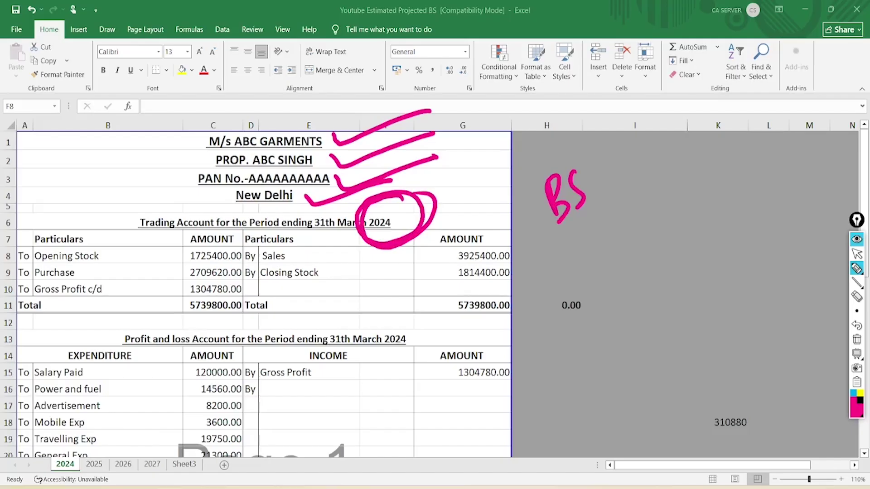
pyautogui.moveTo(583, 145)
pyautogui.mouseDown()
pyautogui.moveTo(610, 206)
pyautogui.moveTo(566, 145)
pyautogui.mouseUp()
# Handwrite a double-underlined "detail" with Trading, P&L, Cap. and BS listed below, and circle all the notes
pyautogui.moveTo(624, 211)
pyautogui.mouseDown()
pyautogui.moveTo(627, 246)
pyautogui.moveTo(648, 232)
pyautogui.moveTo(682, 231)
pyautogui.mouseUp()
pyautogui.moveTo(675, 245); pyautogui.dragTo(699, 231)
pyautogui.moveTo(622, 310)
pyautogui.mouseDown()
pyautogui.moveTo(703, 243)
pyautogui.moveTo(715, 267)
pyautogui.mouseUp()
pyautogui.moveTo(722, 264); pyautogui.dragTo(753, 247)
pyautogui.moveTo(689, 300)
pyautogui.mouseDown()
pyautogui.moveTo(690, 335)
pyautogui.moveTo(752, 295)
pyautogui.mouseUp()
pyautogui.moveTo(711, 339); pyautogui.dragTo(709, 365)
pyautogui.moveTo(724, 339); pyautogui.dragTo(722, 408)
pyautogui.click(746, 320)
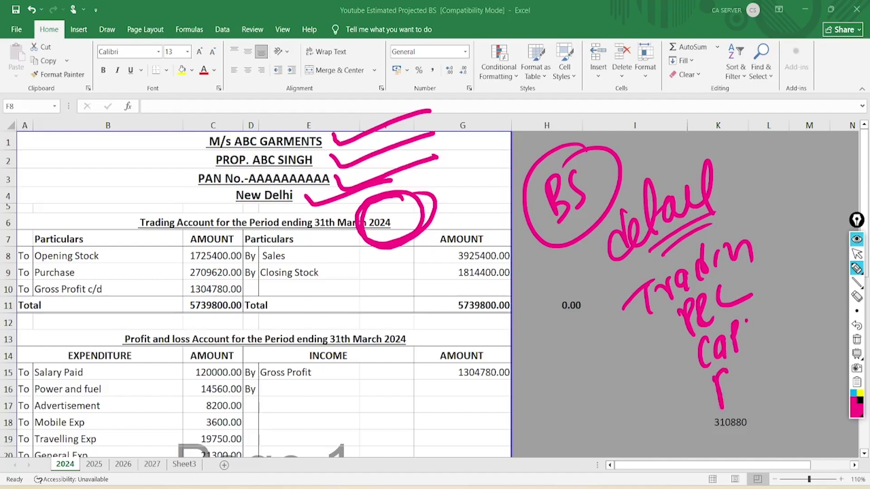
pyautogui.moveTo(755, 365); pyautogui.dragTo(730, 401)
pyautogui.moveTo(764, 166)
pyautogui.mouseDown()
pyautogui.moveTo(756, 154)
pyautogui.moveTo(787, 376)
pyautogui.moveTo(804, 254)
pyautogui.mouseUp()
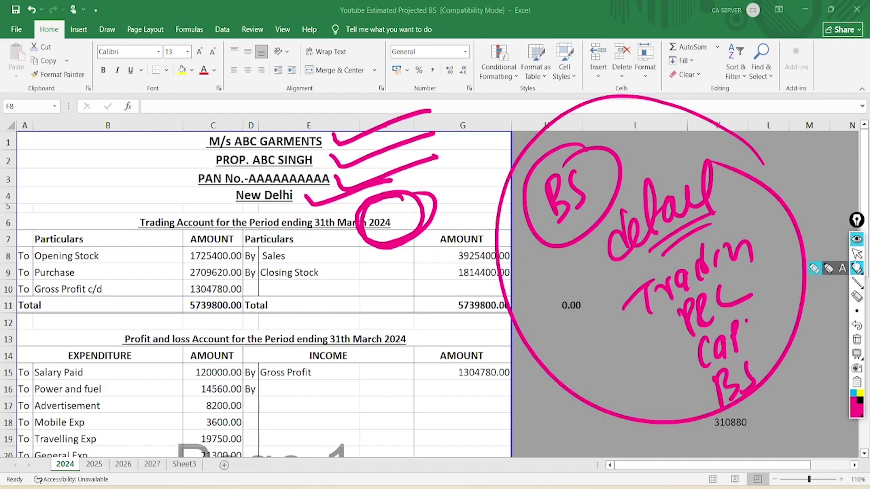
# Clear all annotations and, with the sheet at 120%, circle and tick the Sales amount in the Trading Account
pyautogui.click(856, 254)
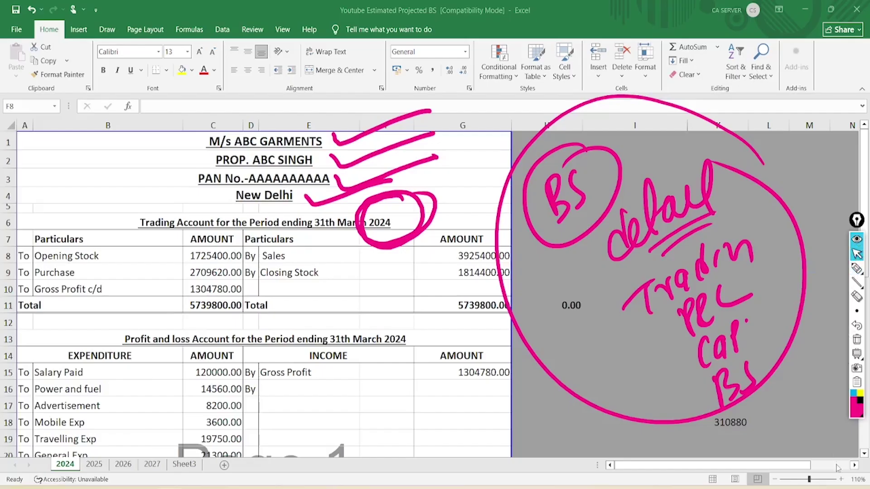
pyautogui.click(840, 480)
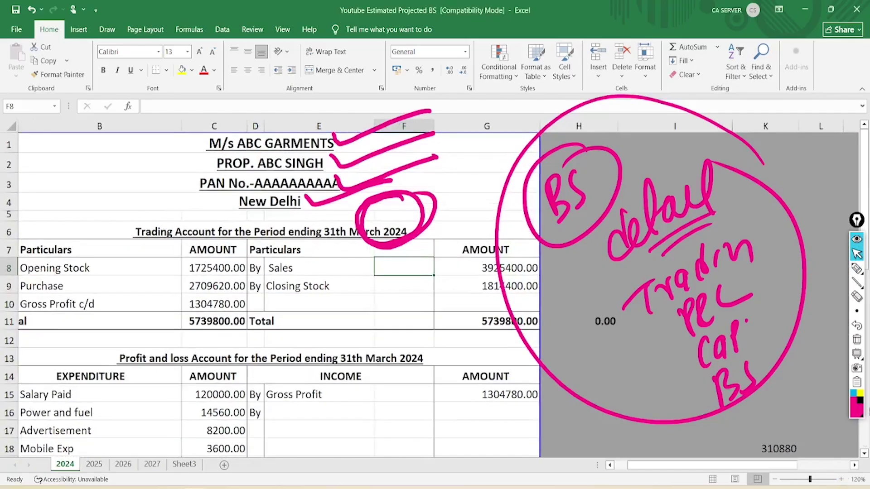
pyautogui.click(856, 340)
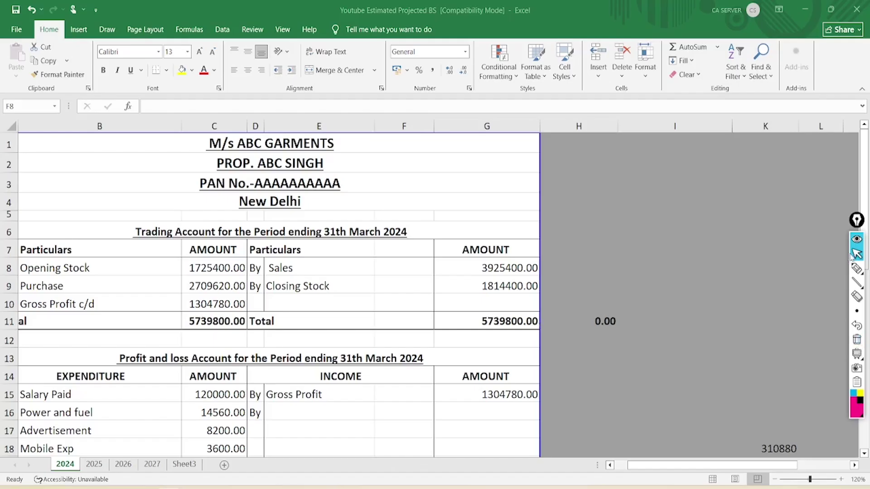
pyautogui.click(854, 269)
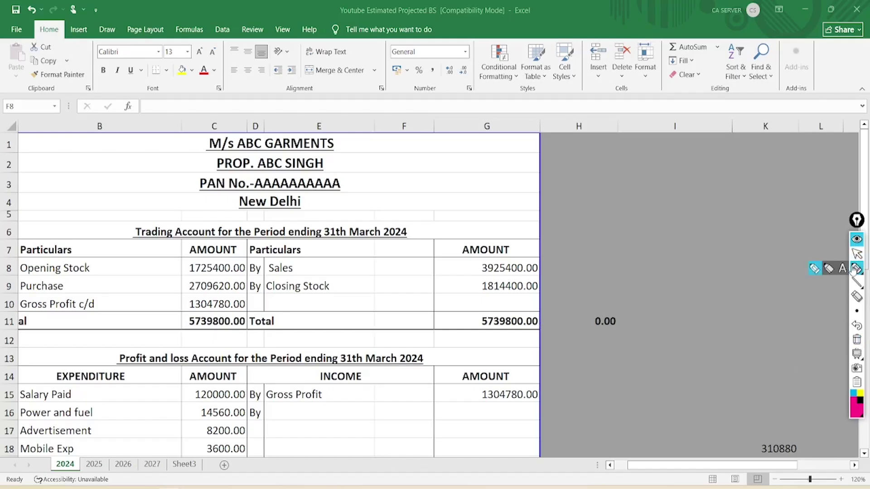
pyautogui.moveTo(484, 276)
pyautogui.mouseDown()
pyautogui.moveTo(472, 279)
pyautogui.moveTo(553, 271)
pyautogui.moveTo(476, 255)
pyautogui.moveTo(469, 280)
pyautogui.mouseUp()
pyautogui.moveTo(562, 260); pyautogui.dragTo(610, 253)
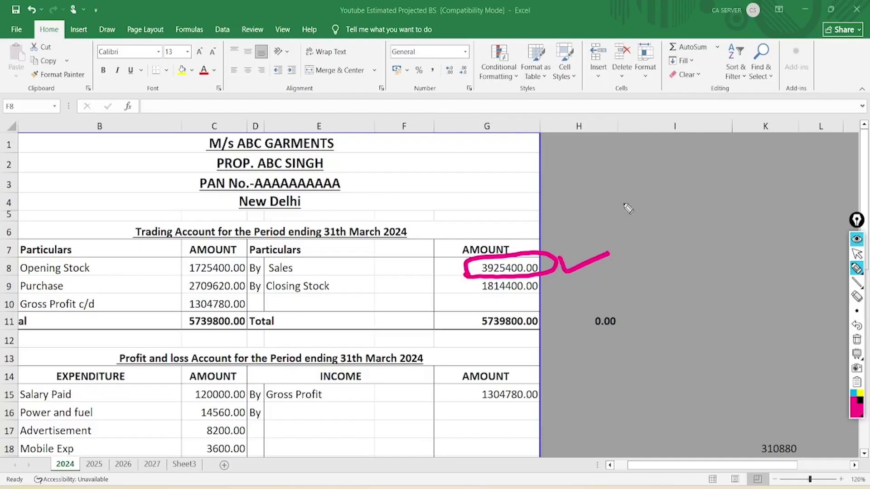
# Handwrite a circled "40L" beside the Trading Account and double-underline the Closing Stock amount
pyautogui.moveTo(643, 171)
pyautogui.mouseDown()
pyautogui.moveTo(645, 218)
pyautogui.moveTo(660, 179)
pyautogui.moveTo(709, 183)
pyautogui.mouseUp()
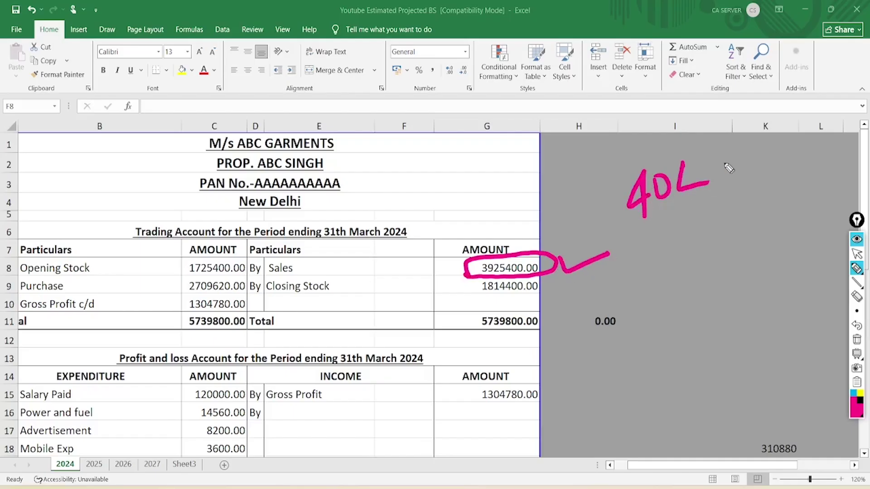
pyautogui.moveTo(727, 151)
pyautogui.mouseDown()
pyautogui.moveTo(686, 222)
pyautogui.moveTo(690, 145)
pyautogui.mouseUp()
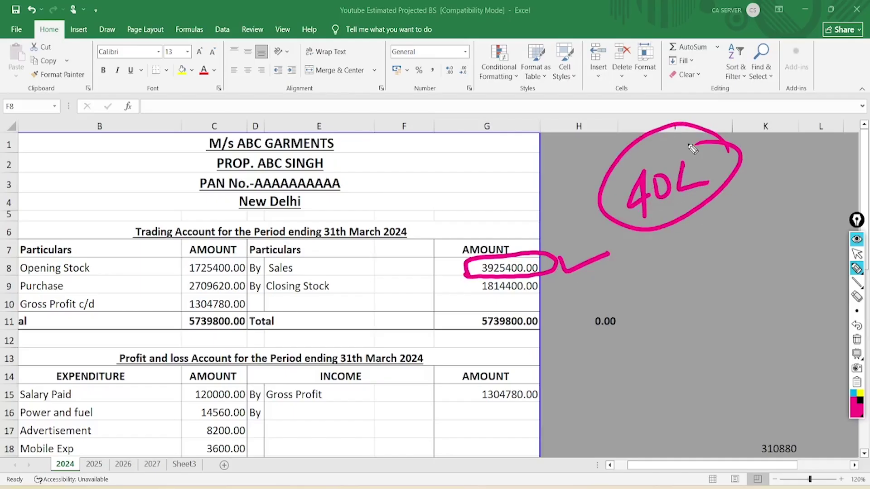
pyautogui.moveTo(481, 297)
pyautogui.mouseDown()
pyautogui.moveTo(550, 293)
pyautogui.moveTo(567, 301)
pyautogui.mouseUp()
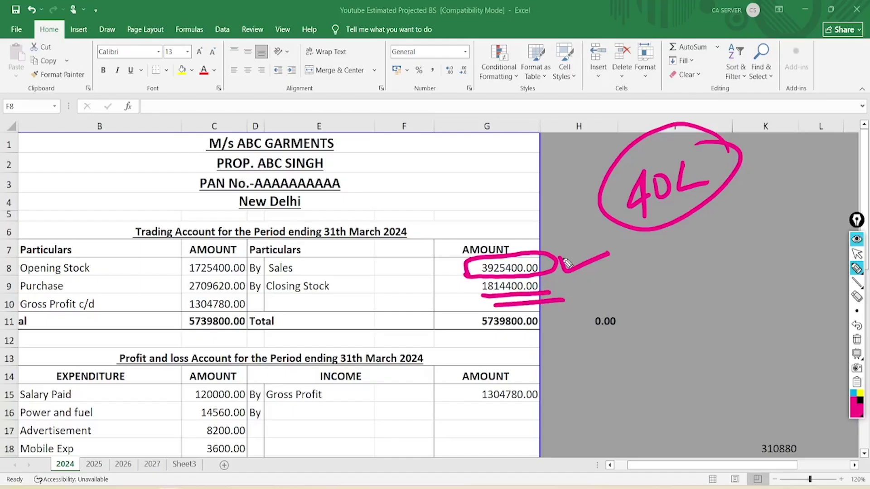
# Clear all annotations and handwrite "x 20% = 8L" beside the Sales amount, circling 8L
pyautogui.click(856, 339)
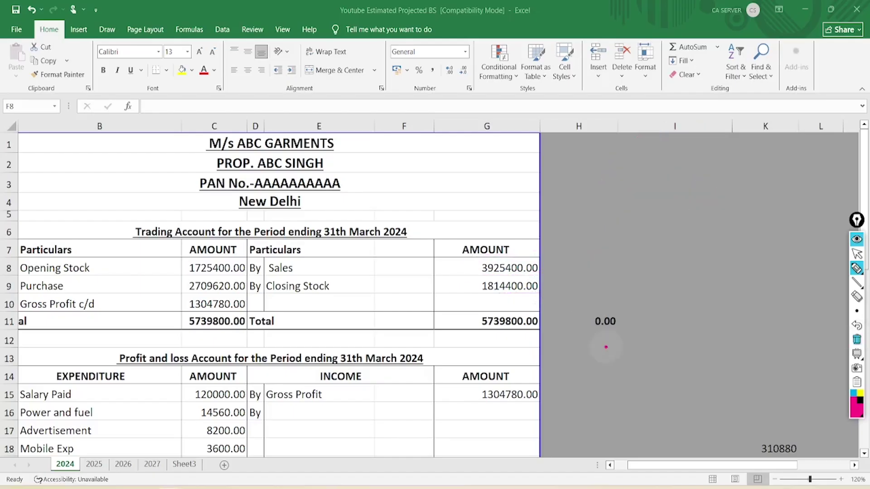
pyautogui.moveTo(549, 258); pyautogui.dragTo(549, 274)
pyautogui.moveTo(557, 259)
pyautogui.mouseDown()
pyautogui.moveTo(572, 271)
pyautogui.moveTo(575, 258)
pyautogui.mouseUp()
pyautogui.moveTo(586, 248)
pyautogui.mouseDown()
pyautogui.moveTo(581, 263)
pyautogui.moveTo(594, 256)
pyautogui.mouseUp()
pyautogui.moveTo(612, 251); pyautogui.dragTo(631, 240)
pyautogui.moveTo(617, 253); pyautogui.dragTo(636, 242)
pyautogui.moveTo(658, 220)
pyautogui.mouseDown()
pyautogui.moveTo(651, 240)
pyautogui.moveTo(657, 221)
pyautogui.mouseUp()
pyautogui.moveTo(668, 213); pyautogui.dragTo(679, 233)
pyautogui.moveTo(690, 207)
pyautogui.mouseDown()
pyautogui.moveTo(644, 223)
pyautogui.moveTo(689, 201)
pyautogui.mouseUp()
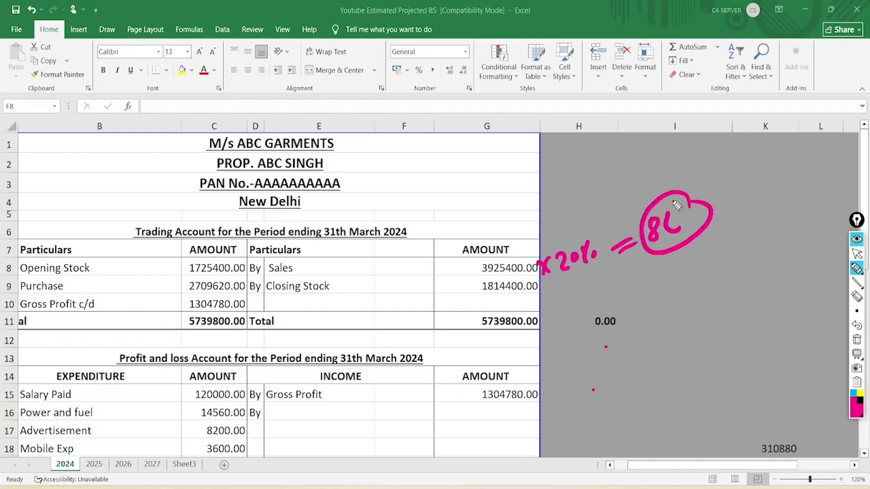
# Handwrite a double-underlined "x 80%" beside the Closing Stock amount with a circled "16L", and tick the 8L figure
pyautogui.moveTo(547, 281); pyautogui.dragTo(542, 297)
pyautogui.moveTo(541, 284)
pyautogui.mouseDown()
pyautogui.moveTo(563, 296)
pyautogui.moveTo(572, 279)
pyautogui.moveTo(588, 278)
pyautogui.moveTo(594, 291)
pyautogui.moveTo(602, 274)
pyautogui.mouseUp()
pyautogui.moveTo(572, 299); pyautogui.dragTo(594, 293)
pyautogui.moveTo(576, 306); pyautogui.dragTo(594, 300)
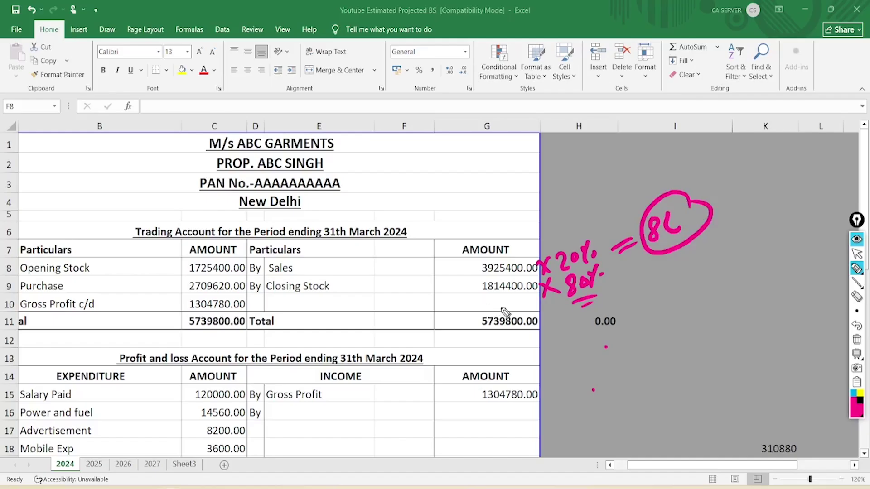
pyautogui.moveTo(659, 258); pyautogui.dragTo(662, 282)
pyautogui.moveTo(682, 252)
pyautogui.mouseDown()
pyautogui.moveTo(671, 278)
pyautogui.moveTo(710, 262)
pyautogui.moveTo(709, 233)
pyautogui.moveTo(645, 256)
pyautogui.mouseUp()
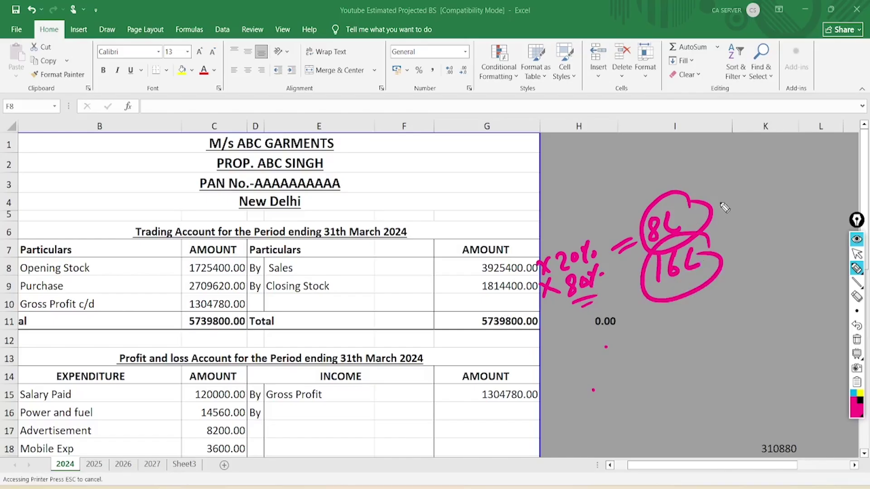
pyautogui.moveTo(718, 198); pyautogui.dragTo(773, 197)
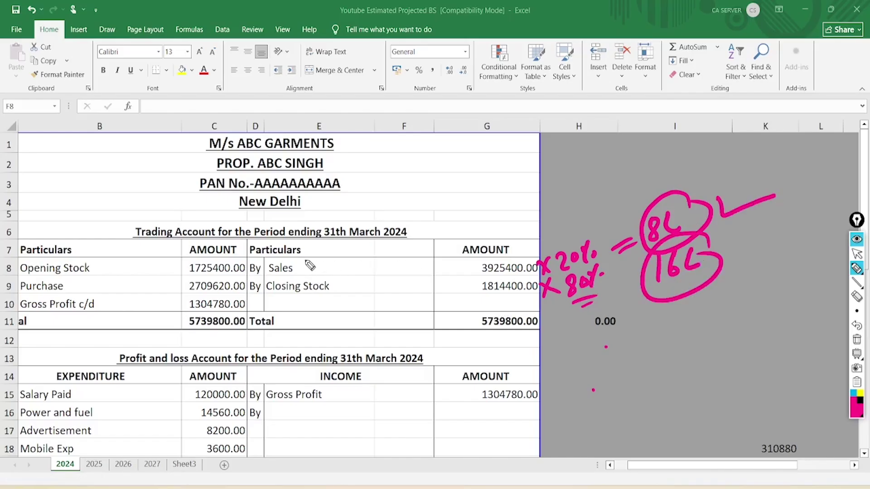
# Mark the Sales, Closing Stock, Opening Stock and Gross Profit entries and circle 2024 in both account titles
pyautogui.moveTo(302, 260); pyautogui.dragTo(406, 232)
pyautogui.moveTo(337, 275); pyautogui.dragTo(437, 259)
pyautogui.moveTo(97, 256)
pyautogui.mouseDown()
pyautogui.moveTo(202, 221)
pyautogui.moveTo(106, 280)
pyautogui.moveTo(186, 264)
pyautogui.mouseUp()
pyautogui.moveTo(251, 306)
pyautogui.mouseDown()
pyautogui.moveTo(179, 315)
pyautogui.moveTo(207, 305)
pyautogui.mouseUp()
pyautogui.moveTo(431, 210)
pyautogui.mouseDown()
pyautogui.moveTo(340, 202)
pyautogui.moveTo(292, 260)
pyautogui.moveTo(382, 210)
pyautogui.mouseUp()
pyautogui.moveTo(449, 340)
pyautogui.mouseDown()
pyautogui.moveTo(414, 334)
pyautogui.moveTo(106, 365)
pyautogui.moveTo(436, 369)
pyautogui.moveTo(416, 330)
pyautogui.mouseUp()
# Clear the annotations, circle the Gross Profit c/d amount and draw an arrow to Gross Profit in the Profit and Loss Account
pyautogui.click(857, 339)
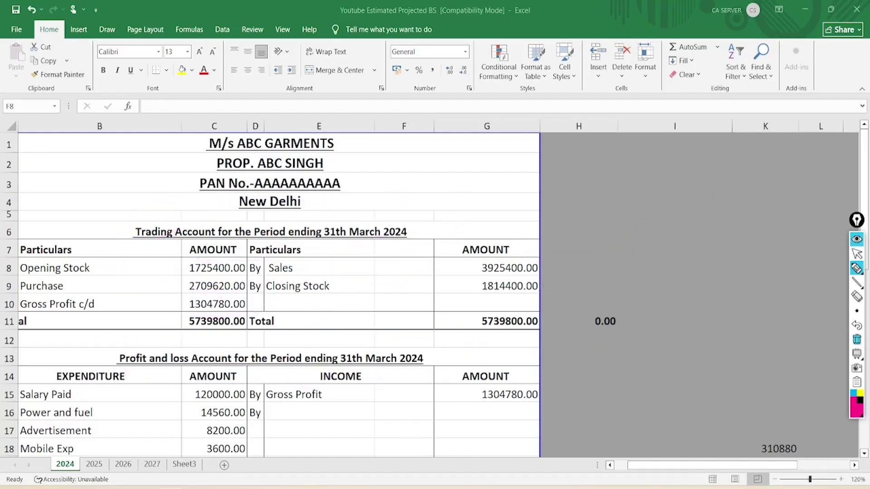
pyautogui.click(857, 254)
pyautogui.scroll(-2, 404, 290)
pyautogui.scroll(-2, 272, 290)
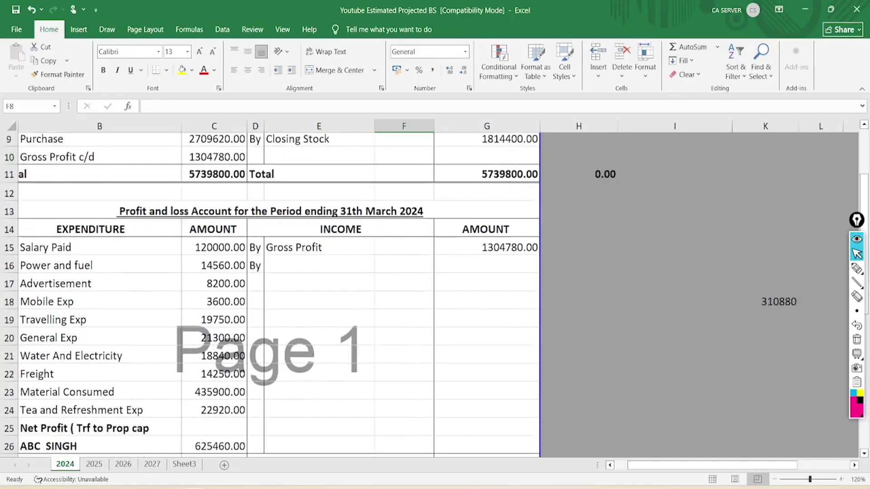
pyautogui.scroll(2, 272, 290)
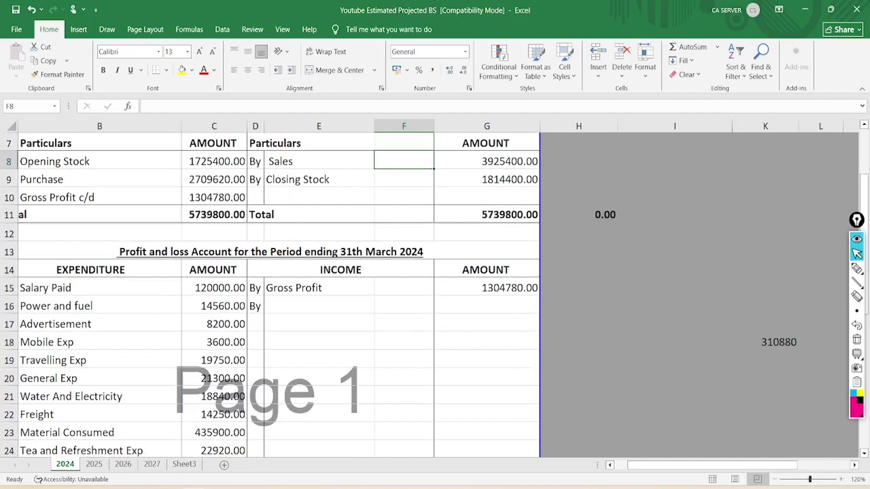
pyautogui.click(856, 269)
pyautogui.moveTo(183, 210)
pyautogui.mouseDown()
pyautogui.moveTo(206, 186)
pyautogui.moveTo(176, 216)
pyautogui.mouseUp()
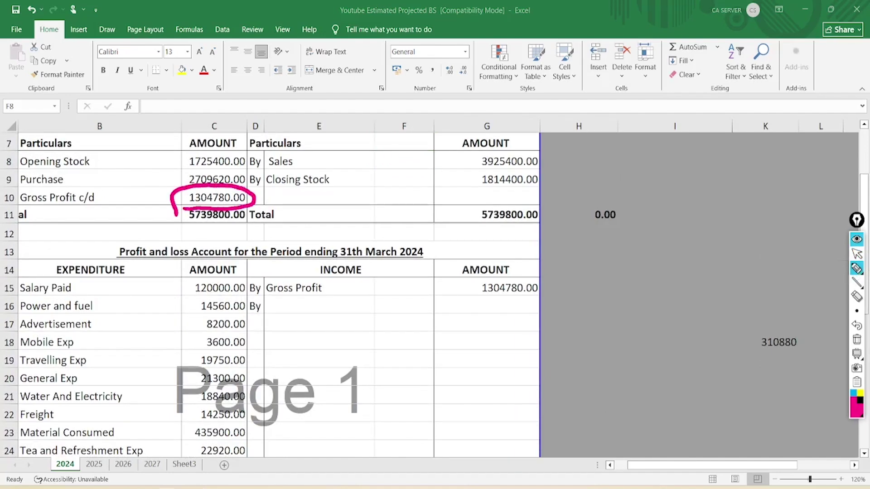
pyautogui.moveTo(254, 198)
pyautogui.mouseDown()
pyautogui.moveTo(475, 294)
pyautogui.moveTo(467, 307)
pyautogui.mouseUp()
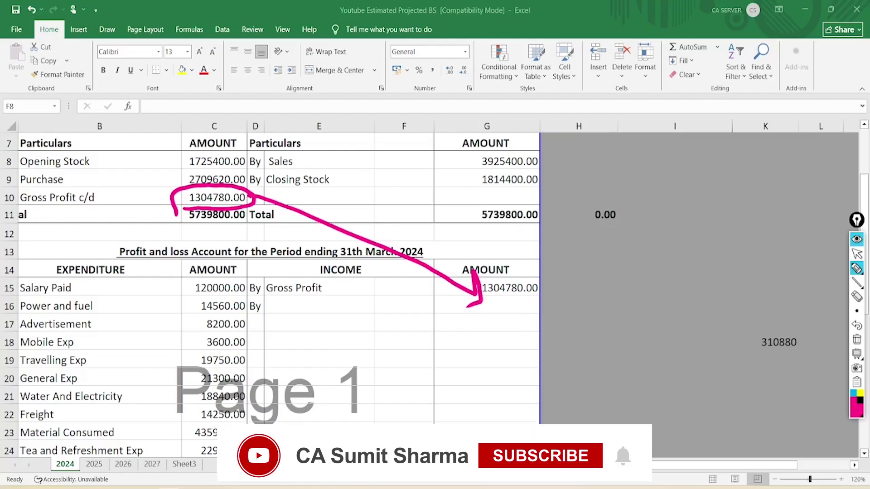
# Tick each expenditure item in the Profit and Loss Account from Salary Paid down to Material Consumed
pyautogui.moveTo(93, 285)
pyautogui.mouseDown()
pyautogui.moveTo(202, 266)
pyautogui.moveTo(125, 297)
pyautogui.moveTo(218, 304)
pyautogui.mouseUp()
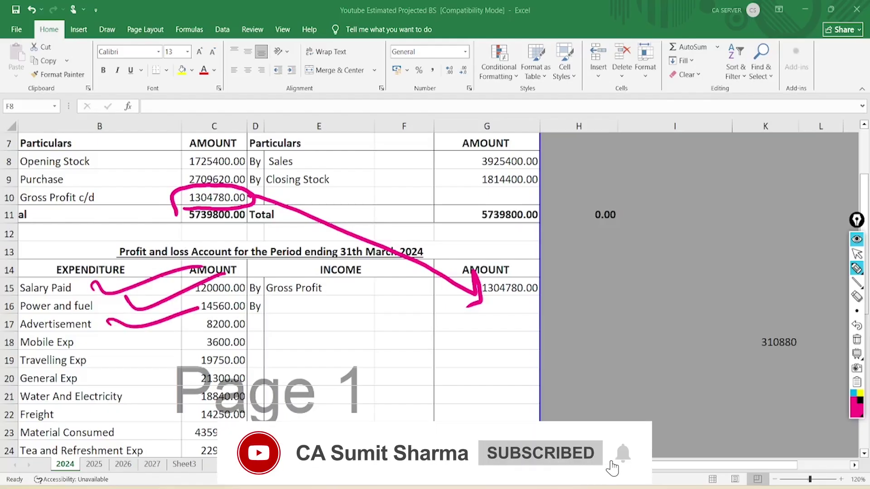
pyautogui.moveTo(113, 336); pyautogui.dragTo(213, 314)
pyautogui.moveTo(111, 356); pyautogui.dragTo(210, 323)
pyautogui.moveTo(108, 373); pyautogui.dragTo(209, 356)
pyautogui.moveTo(111, 392); pyautogui.dragTo(214, 368)
pyautogui.moveTo(114, 417); pyautogui.dragTo(235, 388)
pyautogui.moveTo(122, 440); pyautogui.dragTo(241, 388)
# Clear the ticks and circle the Secured Loans (CC Limit) and PNB Bank entries in the 2024 Balance Sheet
pyautogui.click(856, 340)
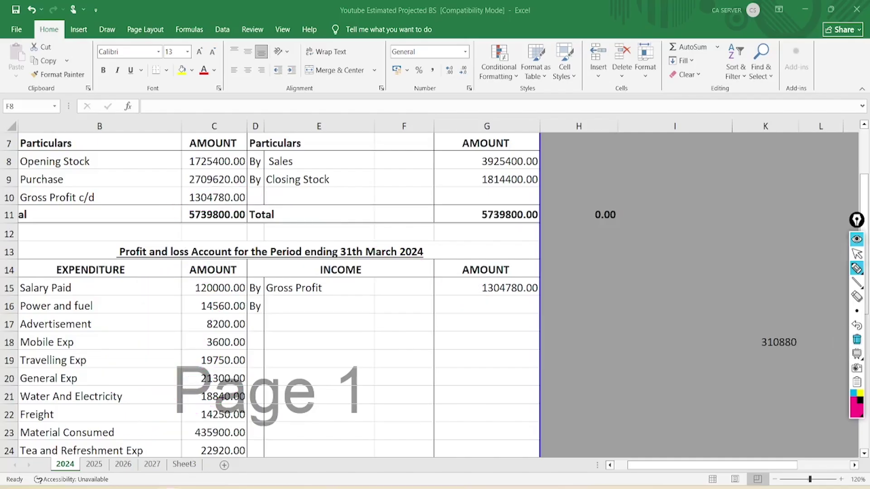
pyautogui.click(856, 254)
pyautogui.scroll(-2, 279, 295)
pyautogui.scroll(-4, 279, 294)
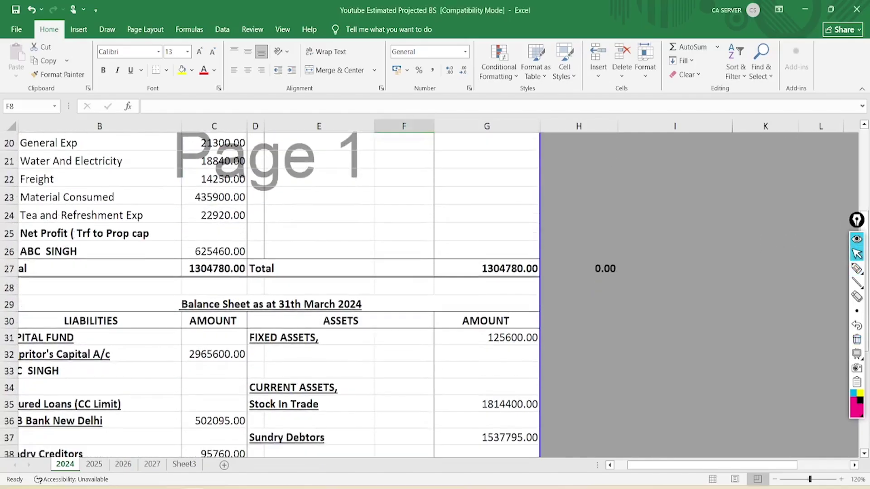
pyautogui.moveTo(712, 465); pyautogui.dragTo(698, 466)
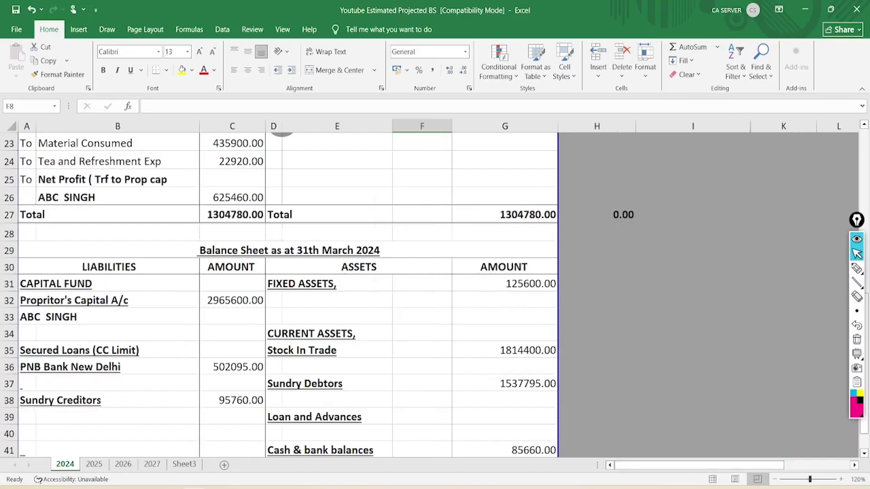
pyautogui.click(856, 268)
pyautogui.moveTo(158, 335)
pyautogui.mouseDown()
pyautogui.moveTo(51, 331)
pyautogui.moveTo(41, 387)
pyautogui.moveTo(174, 353)
pyautogui.moveTo(114, 342)
pyautogui.mouseUp()
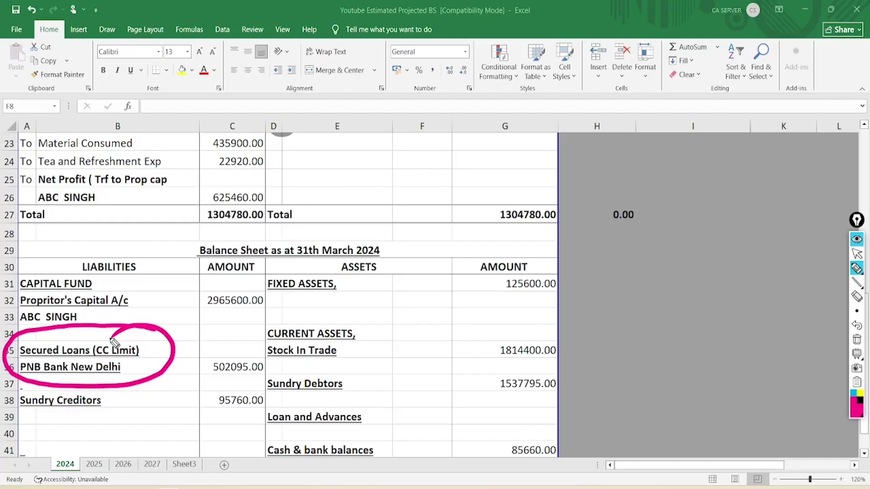
# Handwrite a circled "P&L" and the words "Bank loan" over the sheet, and switch the background to the whiteboard
pyautogui.moveTo(425, 272)
pyautogui.mouseDown()
pyautogui.moveTo(420, 307)
pyautogui.moveTo(452, 285)
pyautogui.moveTo(457, 291)
pyautogui.moveTo(441, 202)
pyautogui.moveTo(460, 224)
pyautogui.moveTo(473, 208)
pyautogui.moveTo(471, 178)
pyautogui.moveTo(481, 172)
pyautogui.mouseUp()
pyautogui.moveTo(579, 167)
pyautogui.mouseDown()
pyautogui.moveTo(591, 199)
pyautogui.moveTo(625, 190)
pyautogui.moveTo(639, 165)
pyautogui.moveTo(727, 169)
pyautogui.mouseUp()
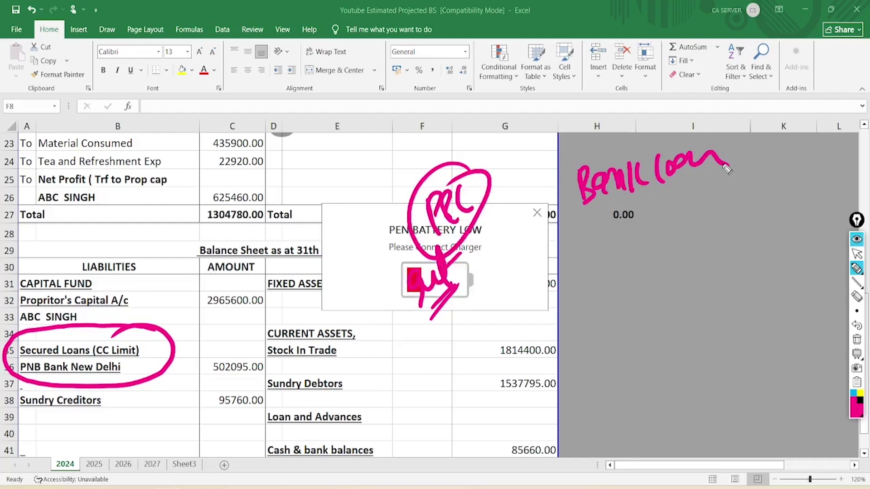
pyautogui.click(856, 353)
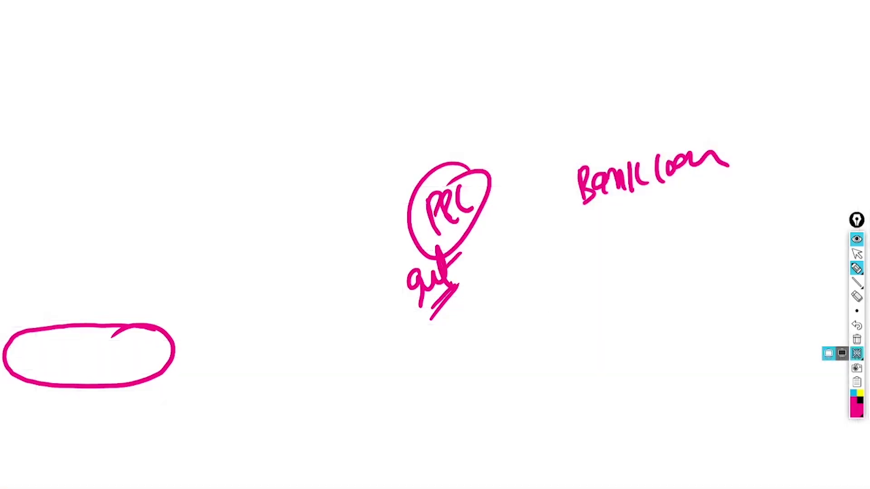
# Return from the whiteboard to the 2024 sheet and handwrite "Capital" beside the Balance Sheet, double underlined and circled
pyautogui.click(856, 354)
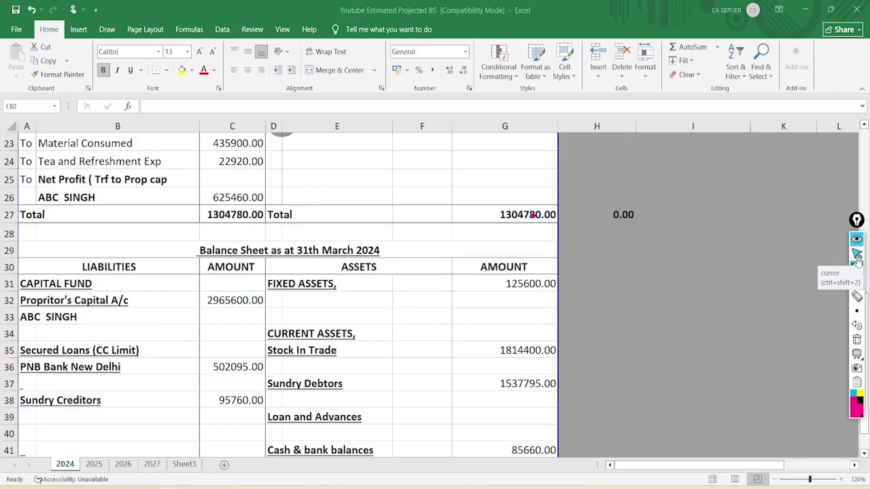
pyautogui.click(856, 268)
pyautogui.moveTo(757, 341); pyautogui.dragTo(760, 347)
pyautogui.moveTo(614, 245); pyautogui.dragTo(614, 285)
pyautogui.moveTo(640, 247); pyautogui.dragTo(644, 271)
pyautogui.moveTo(648, 239)
pyautogui.mouseDown()
pyautogui.moveTo(664, 254)
pyautogui.moveTo(673, 207)
pyautogui.moveTo(716, 236)
pyautogui.mouseUp()
pyautogui.moveTo(720, 203); pyautogui.dragTo(723, 238)
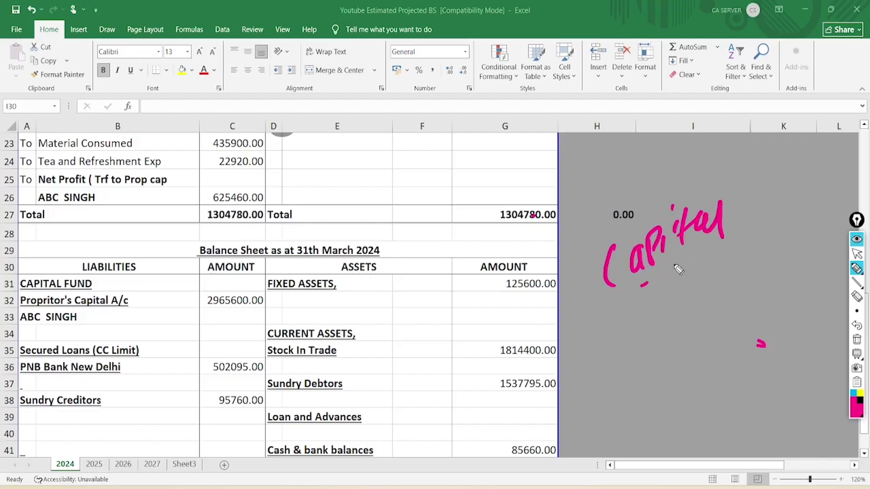
pyautogui.moveTo(643, 284); pyautogui.dragTo(727, 240)
pyautogui.moveTo(649, 295); pyautogui.dragTo(693, 265)
pyautogui.moveTo(731, 197); pyautogui.dragTo(664, 175)
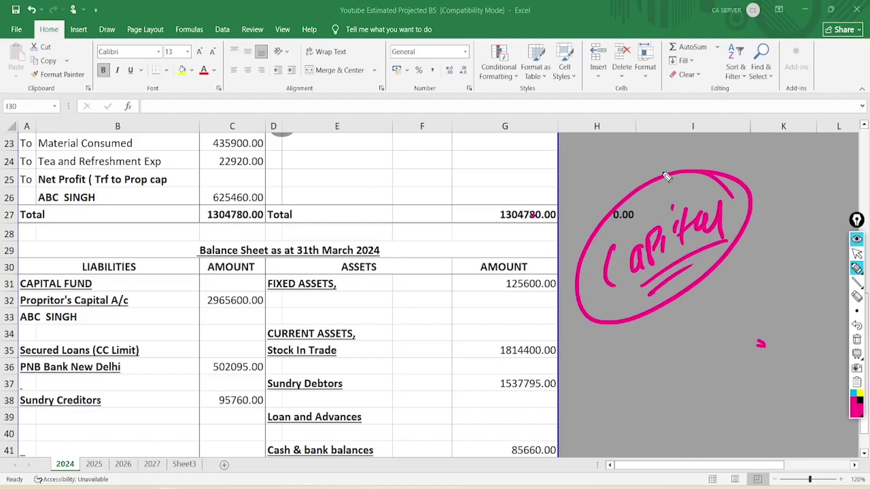
# Circle the liability amounts and the asset amounts, including Cash & bank balances, in the 2024 Balance Sheet
pyautogui.moveTo(252, 289)
pyautogui.mouseDown()
pyautogui.moveTo(232, 338)
pyautogui.moveTo(220, 281)
pyautogui.mouseUp()
pyautogui.moveTo(260, 352)
pyautogui.mouseDown()
pyautogui.moveTo(200, 380)
pyautogui.moveTo(256, 344)
pyautogui.moveTo(232, 351)
pyautogui.mouseUp()
pyautogui.moveTo(257, 387); pyautogui.dragTo(225, 403)
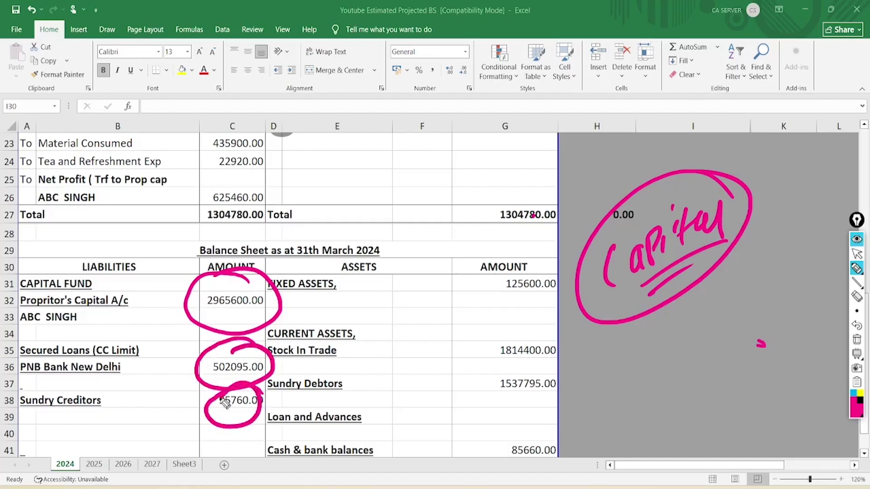
pyautogui.moveTo(554, 285)
pyautogui.mouseDown()
pyautogui.moveTo(514, 256)
pyautogui.moveTo(476, 355)
pyautogui.moveTo(527, 336)
pyautogui.moveTo(531, 416)
pyautogui.moveTo(514, 367)
pyautogui.moveTo(553, 417)
pyautogui.moveTo(526, 423)
pyautogui.mouseUp()
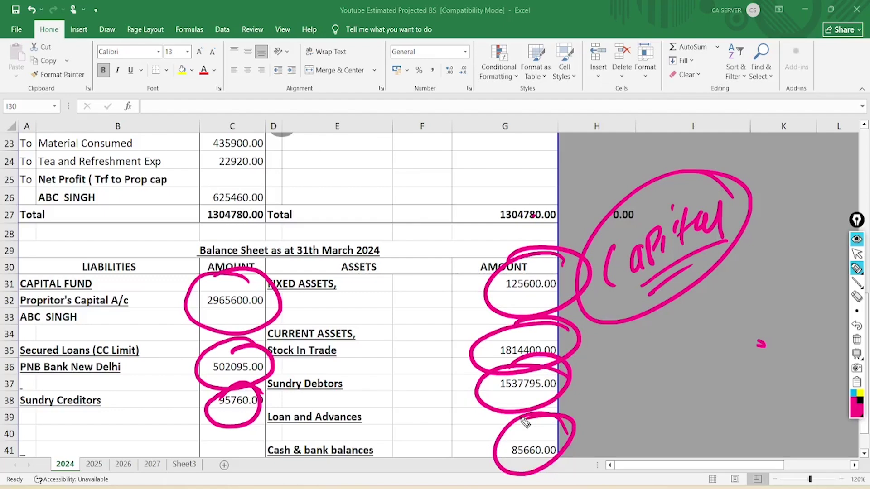
# Clear the annotations, open the 2025 sheet and circle the word "Provisional" in the Trading and Profit and Loss Account headings
pyautogui.click(857, 339)
pyautogui.click(856, 254)
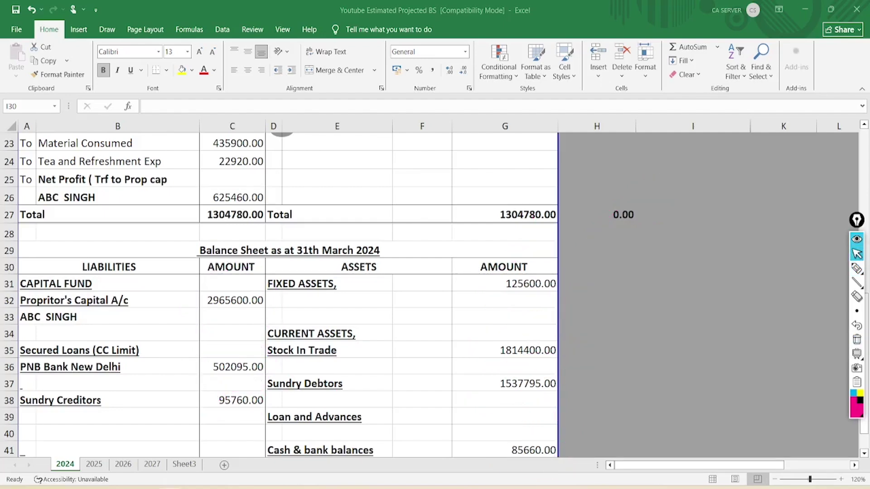
pyautogui.hotkey('ctrl', 'pagedown')
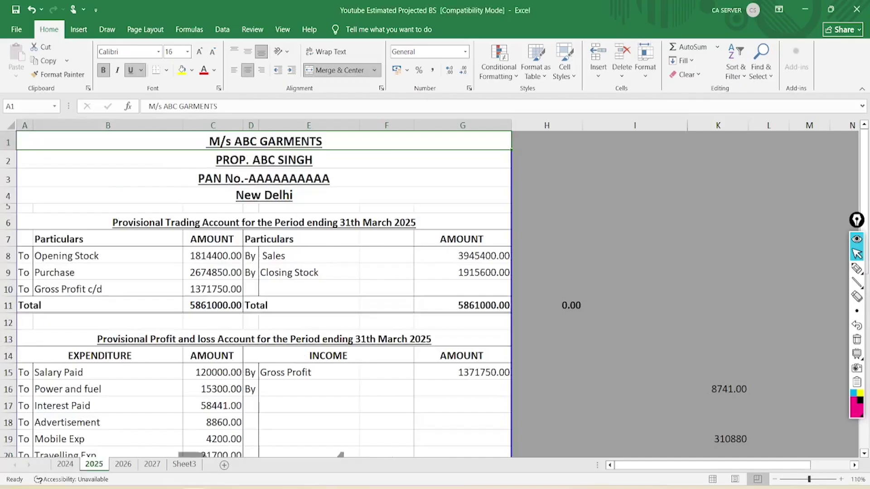
pyautogui.scroll(3, 429, 288)
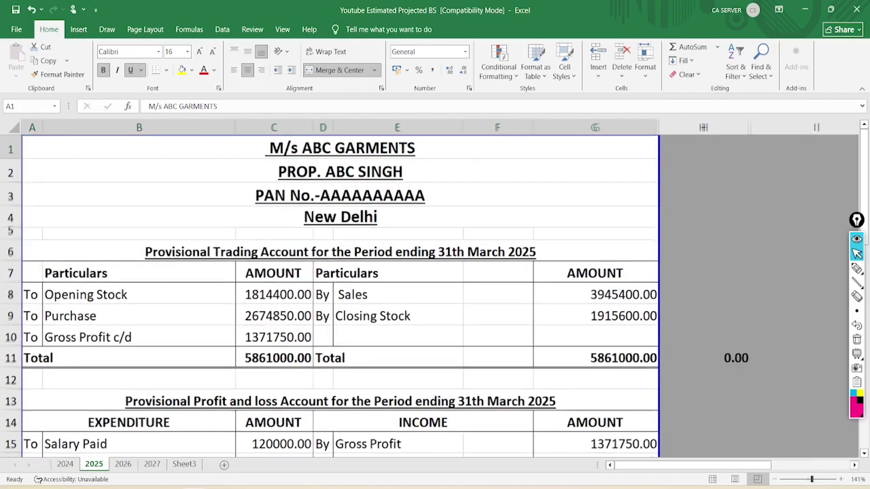
pyautogui.click(856, 268)
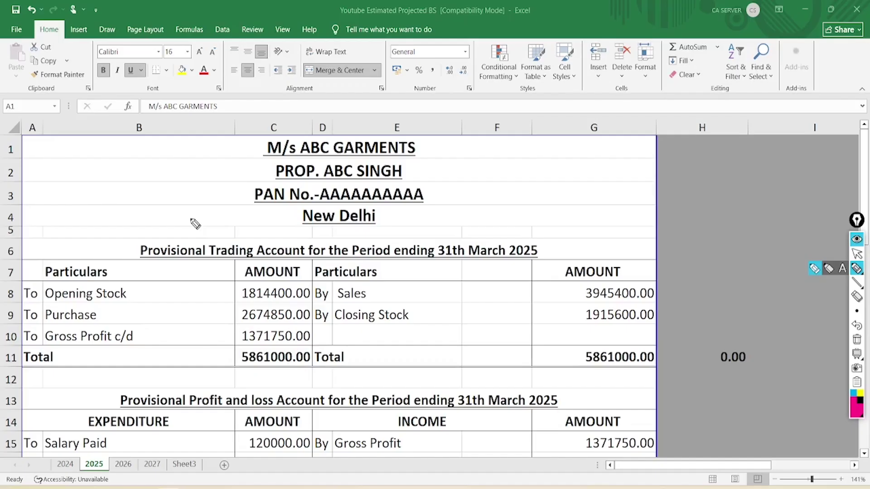
pyautogui.moveTo(183, 210)
pyautogui.mouseDown()
pyautogui.moveTo(225, 262)
pyautogui.moveTo(167, 212)
pyautogui.mouseUp()
pyautogui.moveTo(181, 357)
pyautogui.mouseDown()
pyautogui.moveTo(150, 353)
pyautogui.moveTo(158, 358)
pyautogui.mouseUp()
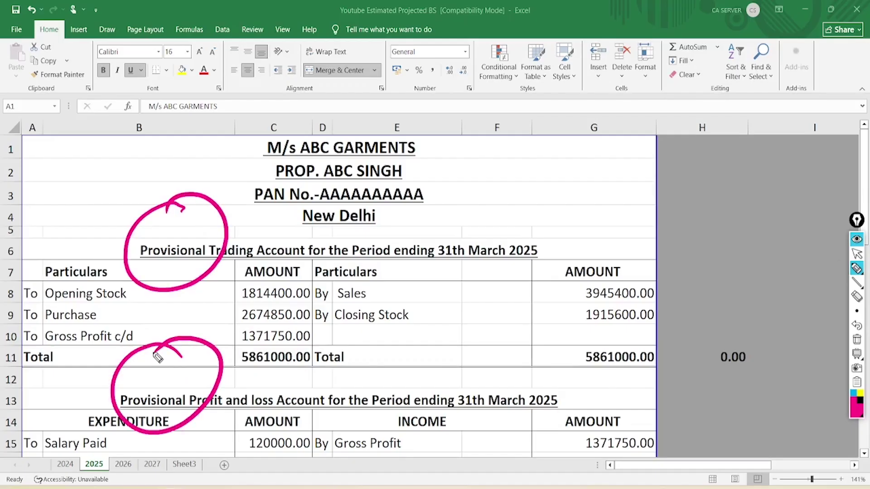
# Handwrite a circled "31/3/24" and an underlined "1/4/25" above the Provisional Trading Account
pyautogui.moveTo(492, 167)
pyautogui.mouseDown()
pyautogui.moveTo(501, 171)
pyautogui.moveTo(492, 193)
pyautogui.mouseUp()
pyautogui.moveTo(511, 162)
pyautogui.mouseDown()
pyautogui.moveTo(523, 185)
pyautogui.moveTo(561, 165)
pyautogui.moveTo(583, 140)
pyautogui.moveTo(491, 154)
pyautogui.moveTo(586, 217)
pyautogui.moveTo(623, 191)
pyautogui.moveTo(649, 150)
pyautogui.mouseUp()
pyautogui.moveTo(625, 207); pyautogui.dragTo(650, 187)
# Circle the Provisional Trading Account amounts and draw an arrow from Gross Profit c/d to Gross Profit in the Profit and Loss Account
pyautogui.moveTo(282, 262)
pyautogui.mouseDown()
pyautogui.moveTo(317, 272)
pyautogui.moveTo(245, 308)
pyautogui.moveTo(299, 307)
pyautogui.mouseUp()
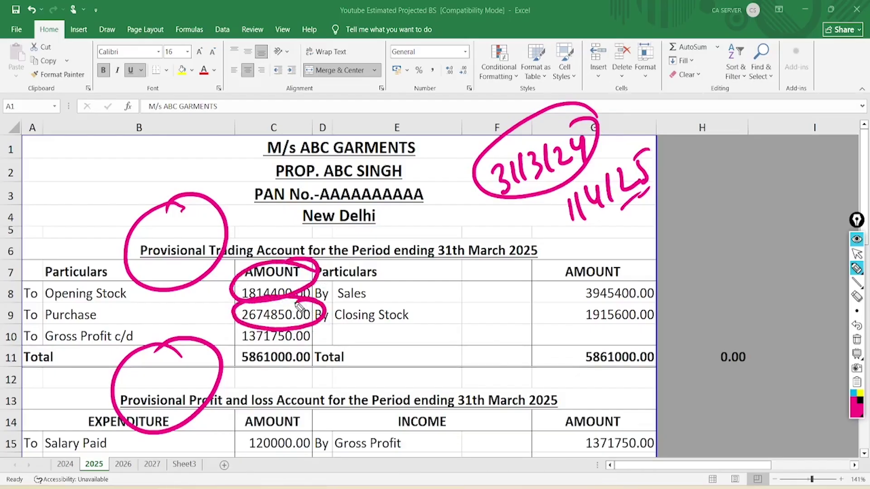
pyautogui.moveTo(648, 271)
pyautogui.mouseDown()
pyautogui.moveTo(589, 295)
pyautogui.moveTo(626, 283)
pyautogui.mouseUp()
pyautogui.moveTo(652, 311)
pyautogui.mouseDown()
pyautogui.moveTo(603, 342)
pyautogui.moveTo(580, 301)
pyautogui.mouseUp()
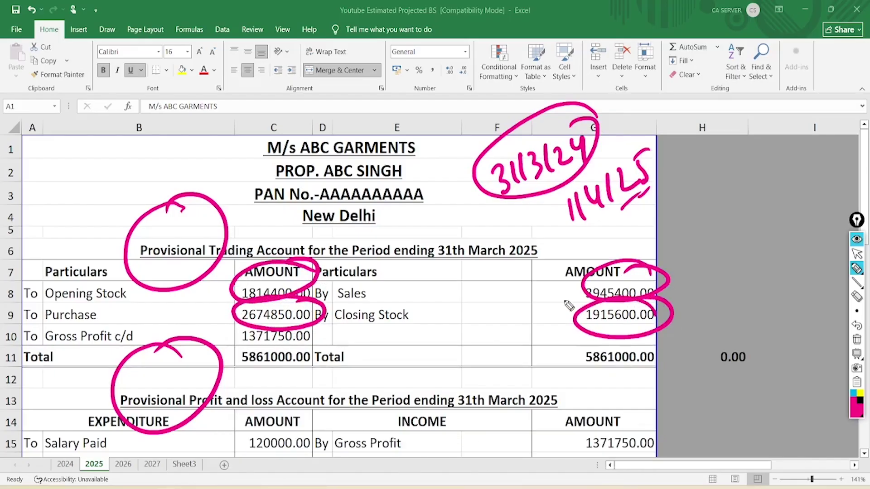
pyautogui.moveTo(290, 313)
pyautogui.mouseDown()
pyautogui.moveTo(237, 342)
pyautogui.moveTo(278, 327)
pyautogui.moveTo(571, 438)
pyautogui.mouseUp()
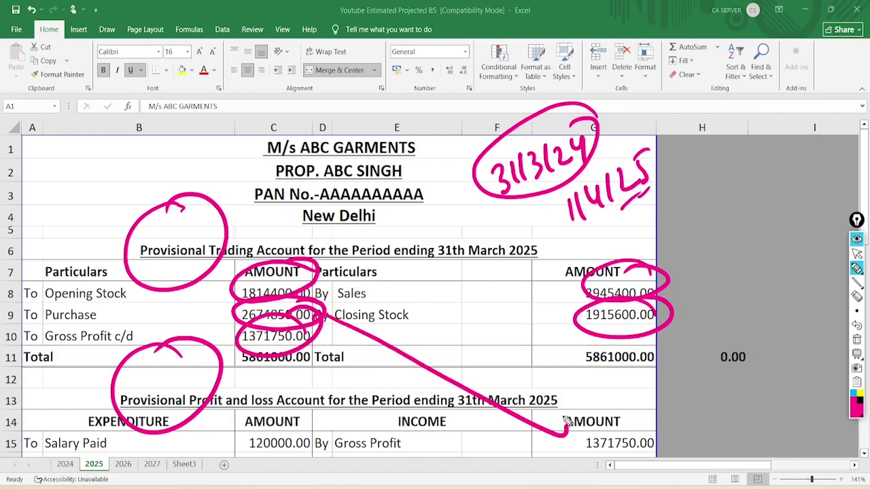
pyautogui.moveTo(562, 407); pyautogui.dragTo(552, 454)
# Clear the annotations and tick Salary Paid, Power and fuel and Interest Paid in the Provisional Profit and Loss Account
pyautogui.click(857, 353)
pyautogui.click(856, 339)
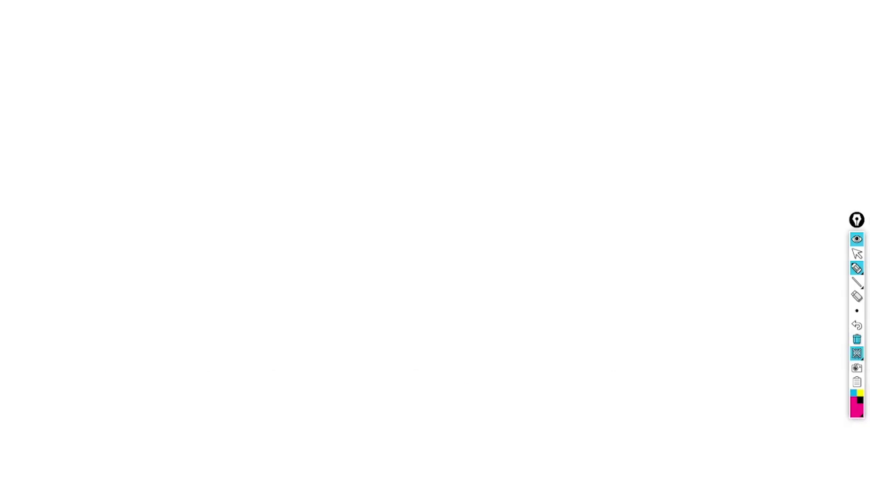
pyautogui.click(856, 353)
pyautogui.click(857, 253)
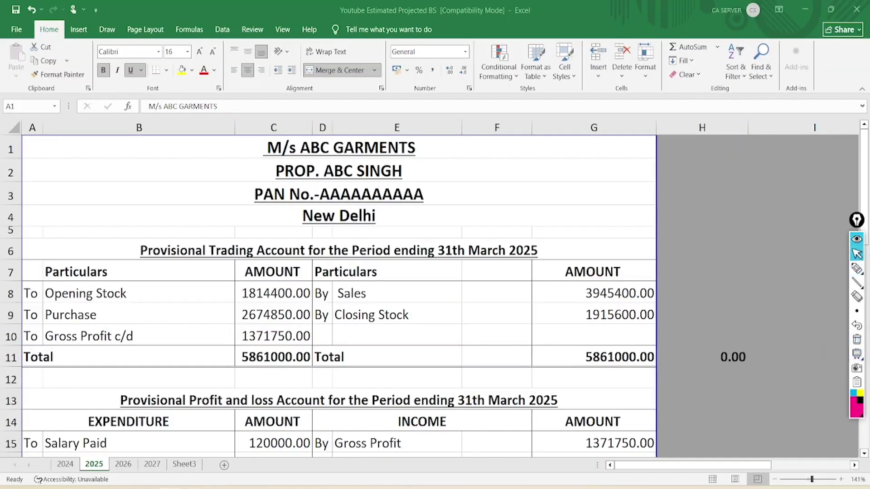
pyautogui.scroll(-3, 339, 295)
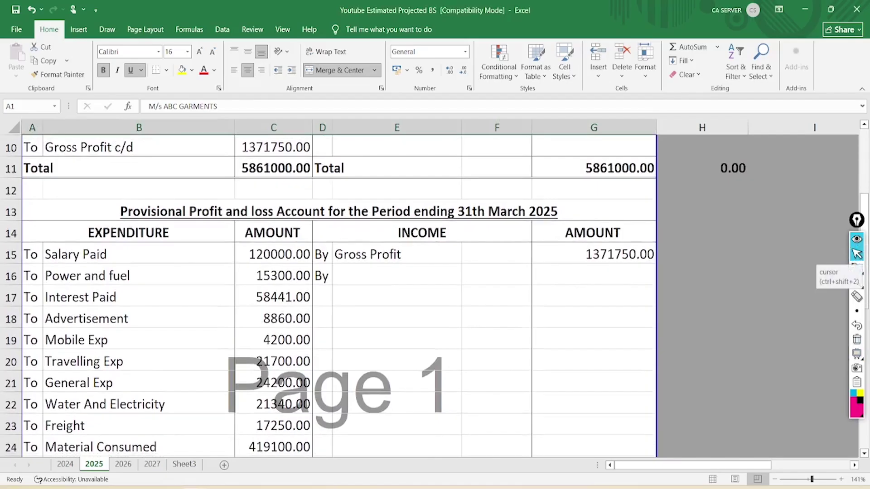
pyautogui.click(752, 312)
pyautogui.click(856, 268)
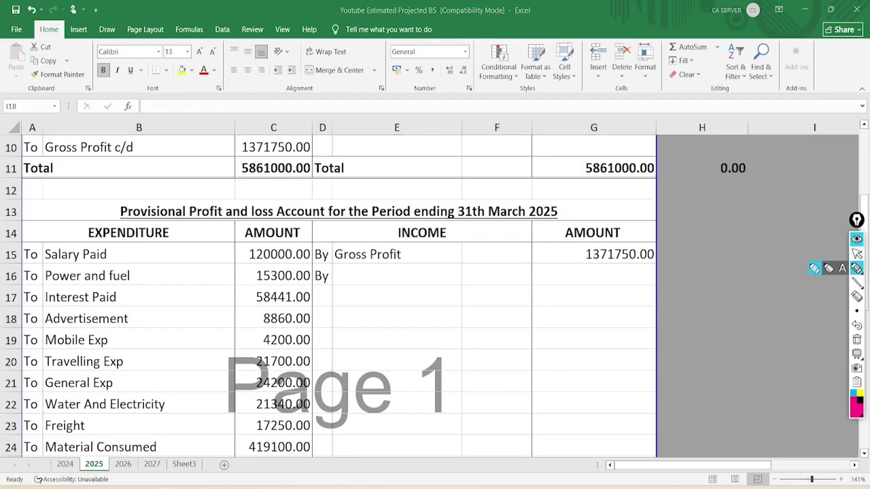
pyautogui.moveTo(131, 252)
pyautogui.mouseDown()
pyautogui.moveTo(192, 247)
pyautogui.moveTo(215, 231)
pyautogui.mouseUp()
pyautogui.moveTo(150, 265); pyautogui.dragTo(217, 256)
pyautogui.moveTo(132, 290); pyautogui.dragTo(176, 297)
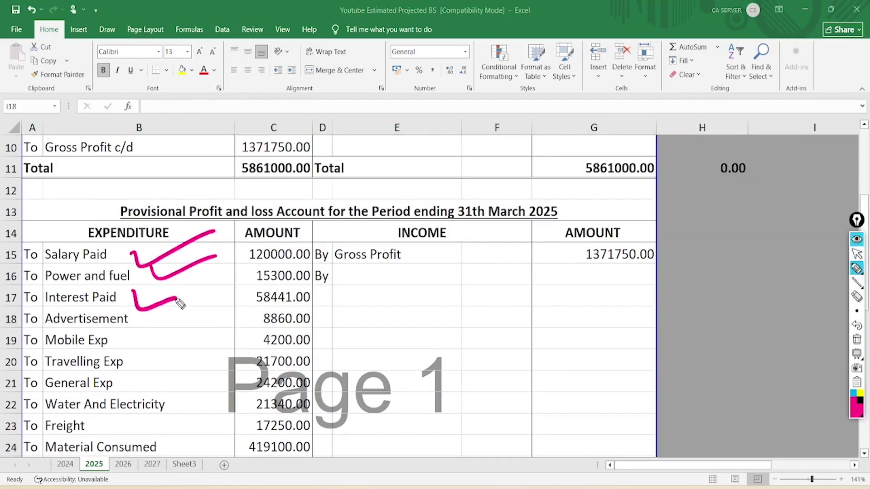
# Circle the Interest Paid amount and the heading date 31th March 2025, and handwrite a double-underlined "Actual" in the income area
pyautogui.moveTo(316, 287)
pyautogui.mouseDown()
pyautogui.moveTo(325, 304)
pyautogui.moveTo(317, 288)
pyautogui.mouseUp()
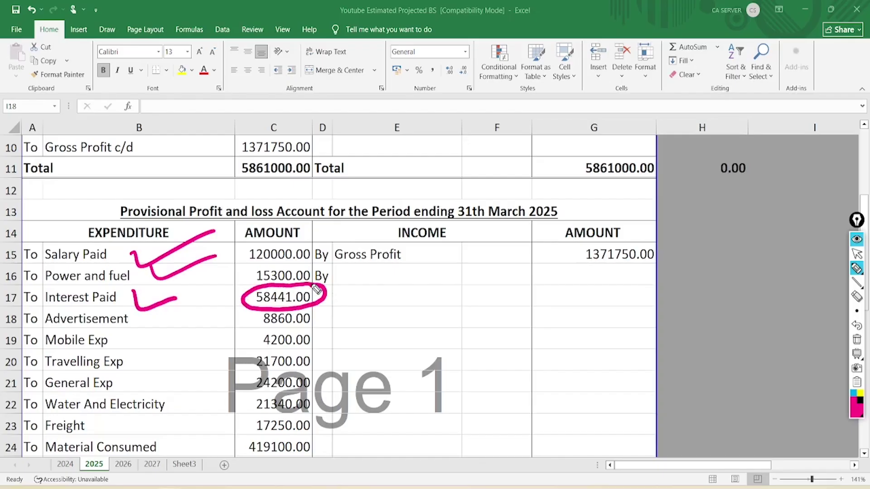
pyautogui.moveTo(562, 186)
pyautogui.mouseDown()
pyautogui.moveTo(458, 200)
pyautogui.moveTo(573, 222)
pyautogui.moveTo(550, 184)
pyautogui.mouseUp()
pyautogui.moveTo(398, 337)
pyautogui.mouseDown()
pyautogui.moveTo(468, 290)
pyautogui.moveTo(506, 299)
pyautogui.mouseUp()
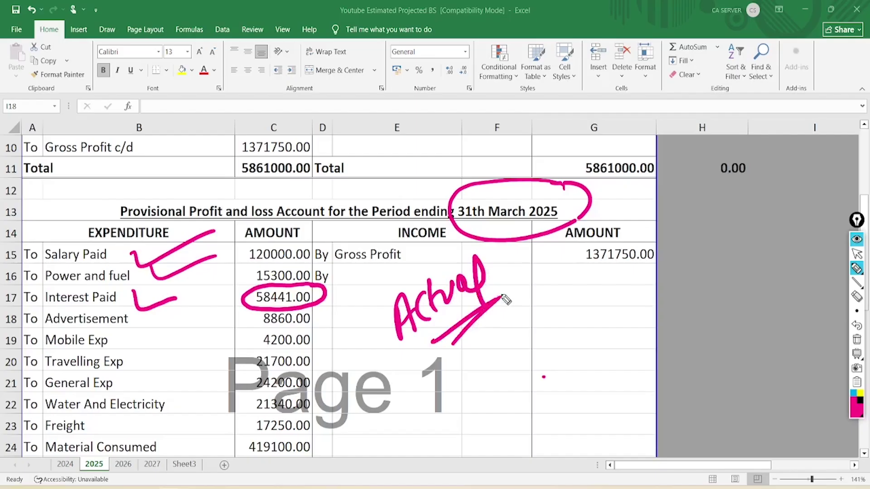
# Tick the Advertisement, Mobile Exp and Travelling Exp items in the Provisional Profit and Loss Account
pyautogui.moveTo(147, 315); pyautogui.dragTo(239, 285)
pyautogui.moveTo(140, 331); pyautogui.dragTo(235, 312)
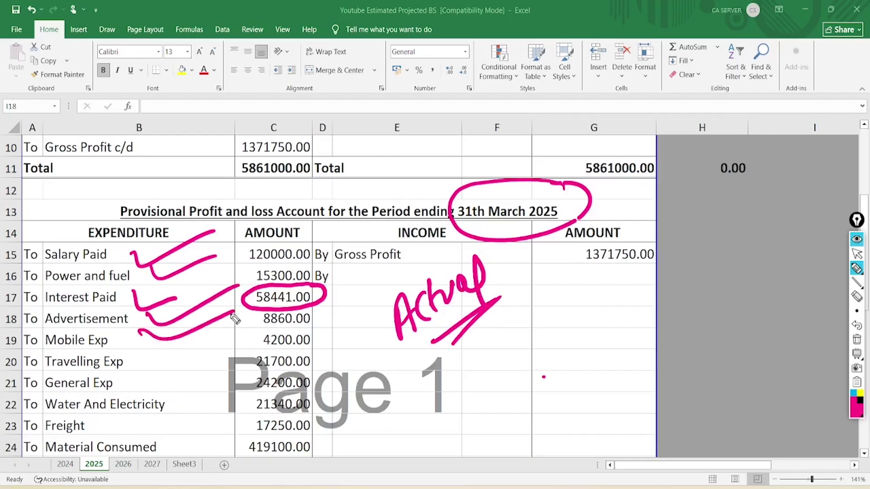
pyautogui.moveTo(147, 356); pyautogui.dragTo(240, 338)
# Handwrite an underlined "Bank loan", "Audit", a circled "CA" and one more underlined note beside the Provisional Profit and Loss Account
pyautogui.moveTo(548, 323)
pyautogui.mouseDown()
pyautogui.moveTo(577, 337)
pyautogui.moveTo(675, 254)
pyautogui.moveTo(699, 261)
pyautogui.mouseUp()
pyautogui.moveTo(637, 313); pyautogui.dragTo(693, 271)
pyautogui.moveTo(652, 311); pyautogui.dragTo(696, 281)
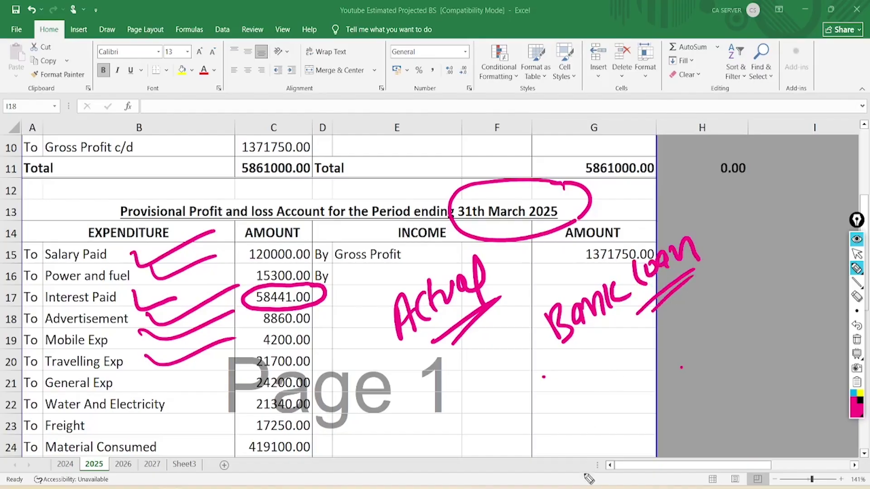
pyautogui.moveTo(585, 483)
pyautogui.mouseDown()
pyautogui.moveTo(606, 437)
pyautogui.moveTo(599, 365)
pyautogui.moveTo(609, 358)
pyautogui.moveTo(628, 400)
pyautogui.moveTo(691, 299)
pyautogui.moveTo(697, 335)
pyautogui.mouseUp()
pyautogui.moveTo(743, 240)
pyautogui.mouseDown()
pyautogui.moveTo(736, 281)
pyautogui.moveTo(761, 237)
pyautogui.moveTo(772, 271)
pyautogui.mouseUp()
pyautogui.moveTo(765, 210); pyautogui.dragTo(742, 233)
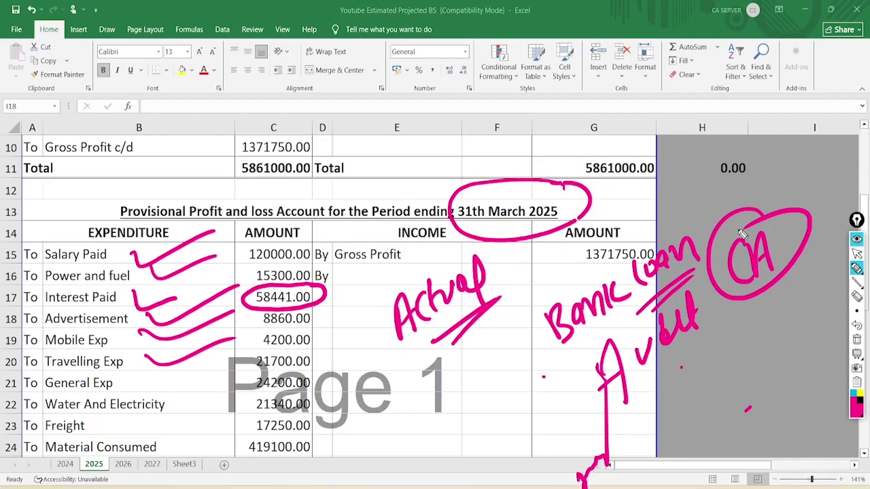
pyautogui.moveTo(707, 355)
pyautogui.mouseDown()
pyautogui.moveTo(727, 376)
pyautogui.moveTo(789, 316)
pyautogui.mouseUp()
pyautogui.moveTo(742, 378); pyautogui.dragTo(773, 351)
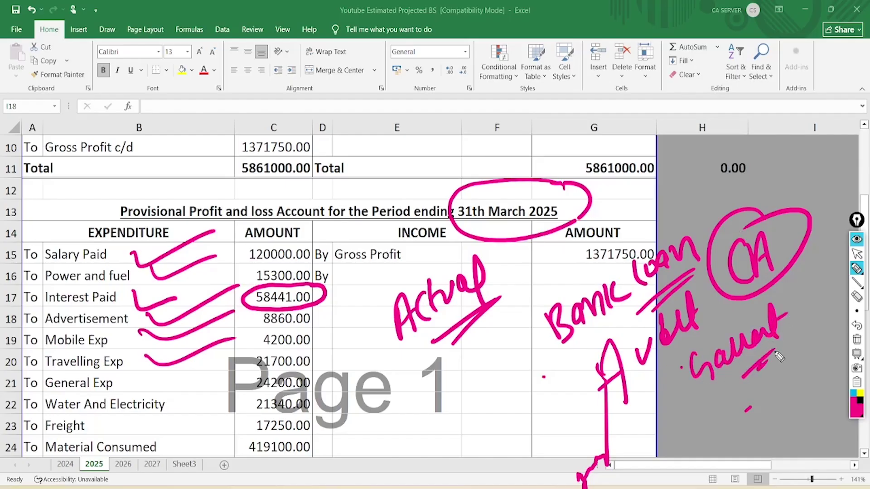
# Clear the annotations and circle the Propritor's Capital and Sundry Creditors amounts in the Provisional Balance Sheet
pyautogui.click(856, 340)
pyautogui.click(856, 255)
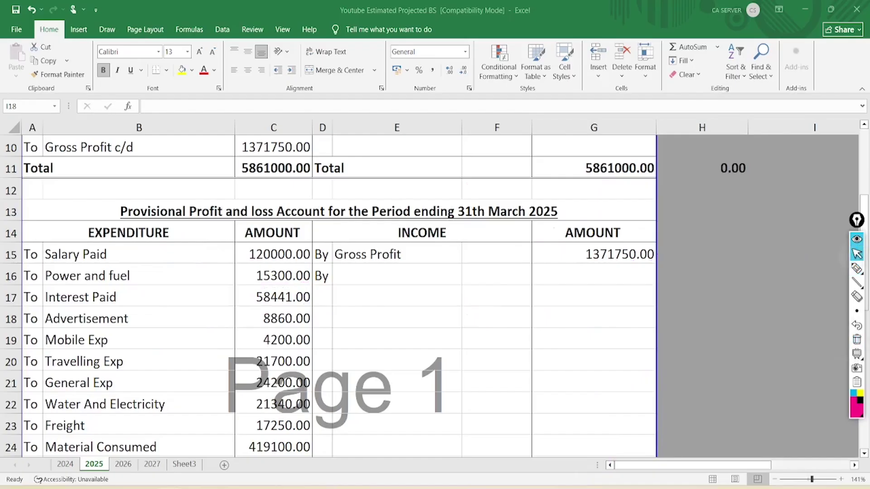
pyautogui.scroll(-3, 747, 263)
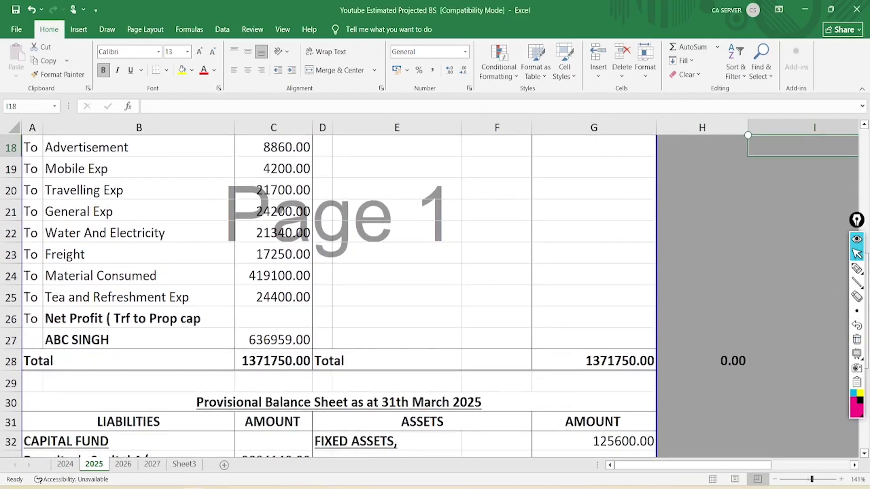
pyautogui.scroll(-3, 748, 135)
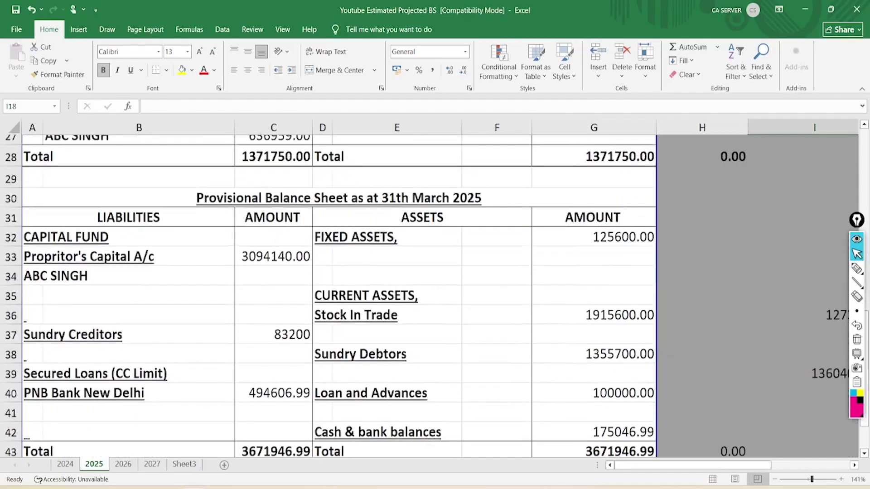
pyautogui.click(856, 268)
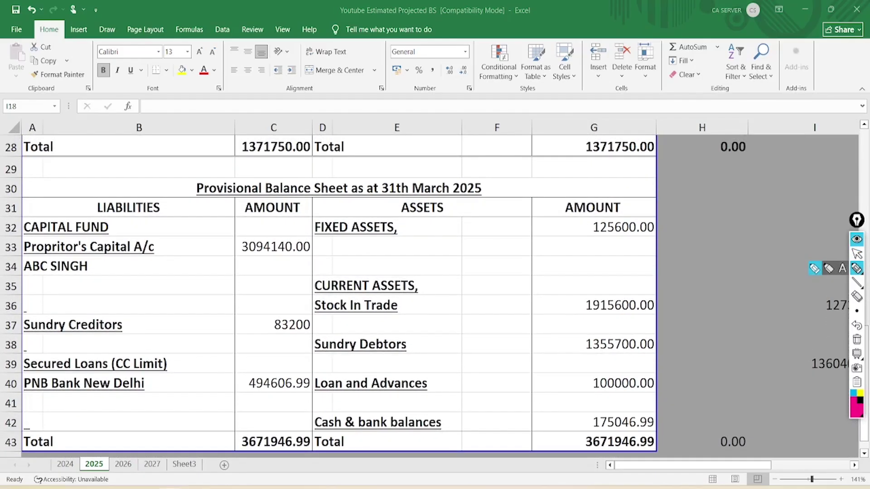
pyautogui.moveTo(292, 221)
pyautogui.mouseDown()
pyautogui.moveTo(211, 232)
pyautogui.moveTo(286, 202)
pyautogui.moveTo(256, 212)
pyautogui.mouseUp()
pyautogui.moveTo(303, 294)
pyautogui.mouseDown()
pyautogui.moveTo(315, 358)
pyautogui.moveTo(263, 295)
pyautogui.mouseUp()
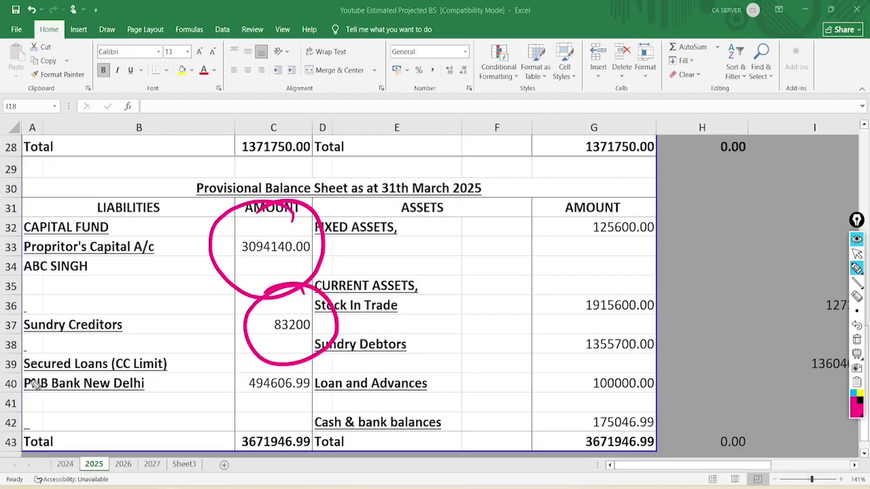
# Mark the Secured Loans (CC Limit) and PNB Bank New Delhi entries, circling their amount and the heading date 31th March 2025
pyautogui.moveTo(23, 372); pyautogui.dragTo(101, 371)
pyautogui.moveTo(173, 335)
pyautogui.mouseDown()
pyautogui.moveTo(132, 335)
pyautogui.moveTo(190, 362)
pyautogui.moveTo(166, 329)
pyautogui.mouseUp()
pyautogui.moveTo(28, 399); pyautogui.dragTo(147, 392)
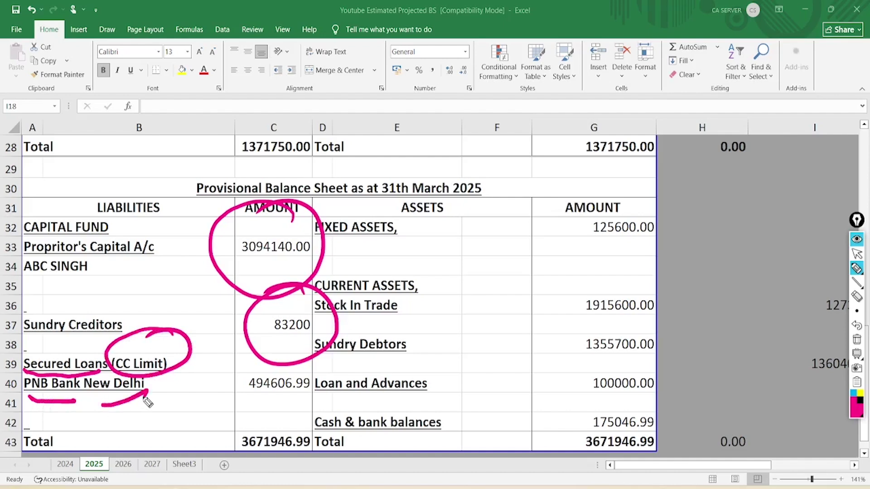
pyautogui.moveTo(296, 358)
pyautogui.mouseDown()
pyautogui.moveTo(251, 426)
pyautogui.moveTo(302, 365)
pyautogui.mouseUp()
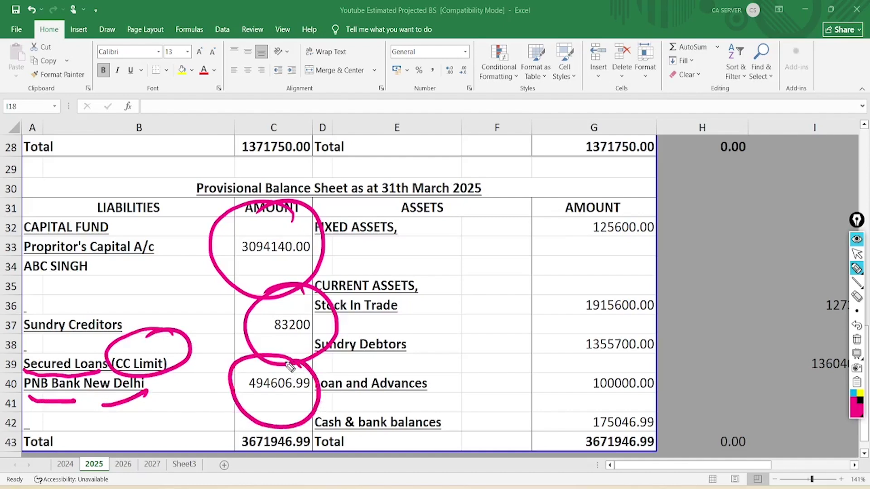
pyautogui.moveTo(496, 158)
pyautogui.mouseDown()
pyautogui.moveTo(399, 160)
pyautogui.moveTo(499, 160)
pyautogui.moveTo(458, 161)
pyautogui.mouseUp()
pyautogui.click(175, 390)
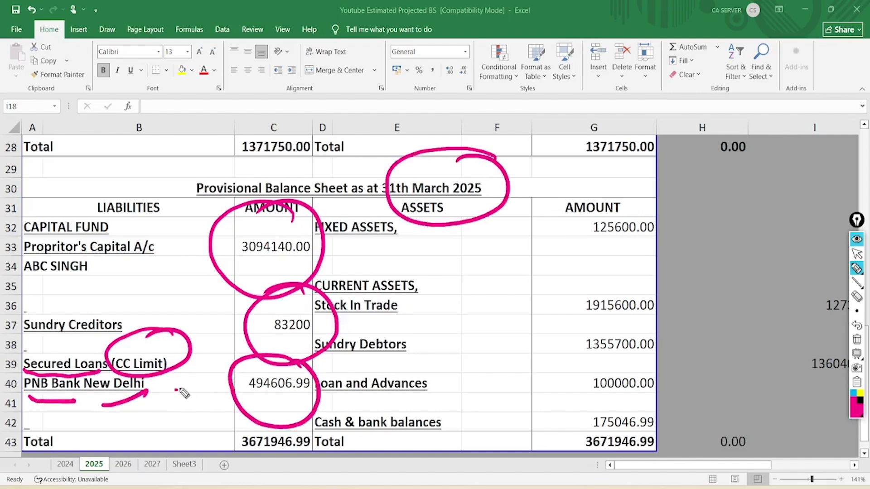
pyautogui.moveTo(177, 390); pyautogui.dragTo(222, 386)
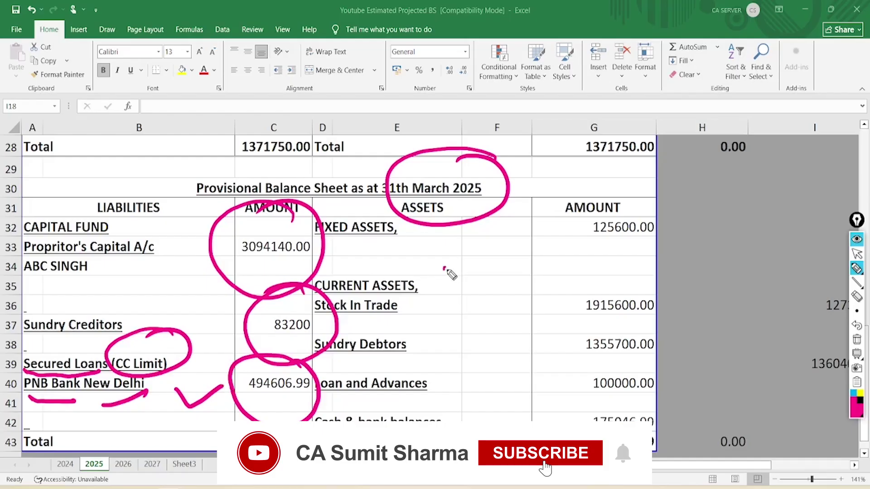
# Handwrite a double-underlined "Bank" in the assets area and tick the circled Provisional Balance Sheet date
pyautogui.moveTo(447, 269)
pyautogui.mouseDown()
pyautogui.moveTo(457, 282)
pyautogui.moveTo(514, 234)
pyautogui.mouseUp()
pyautogui.moveTo(465, 295); pyautogui.dragTo(499, 265)
pyautogui.moveTo(472, 299); pyautogui.dragTo(509, 267)
pyautogui.moveTo(512, 171)
pyautogui.mouseDown()
pyautogui.moveTo(557, 174)
pyautogui.moveTo(567, 163)
pyautogui.mouseUp()
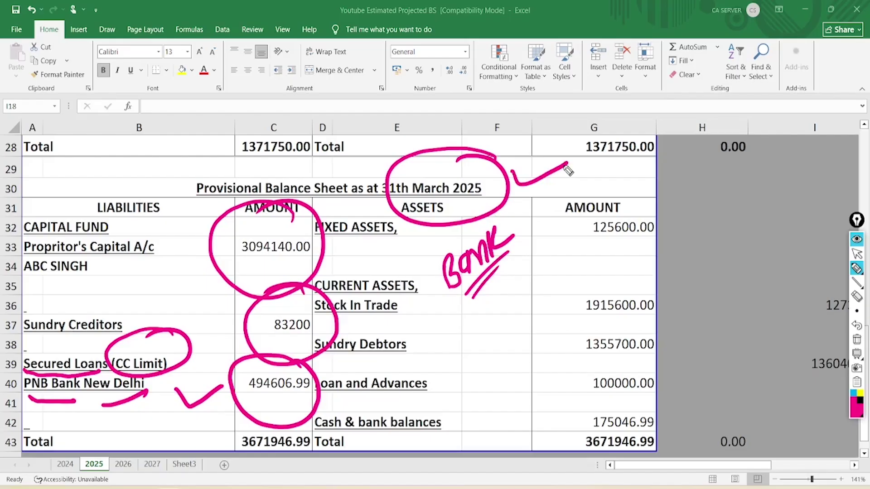
# Circle each asset amount in the Provisional Balance Sheet, from Fixed Assets to Cash & bank balances, and clear all annotations
pyautogui.moveTo(653, 185); pyautogui.dragTo(623, 202)
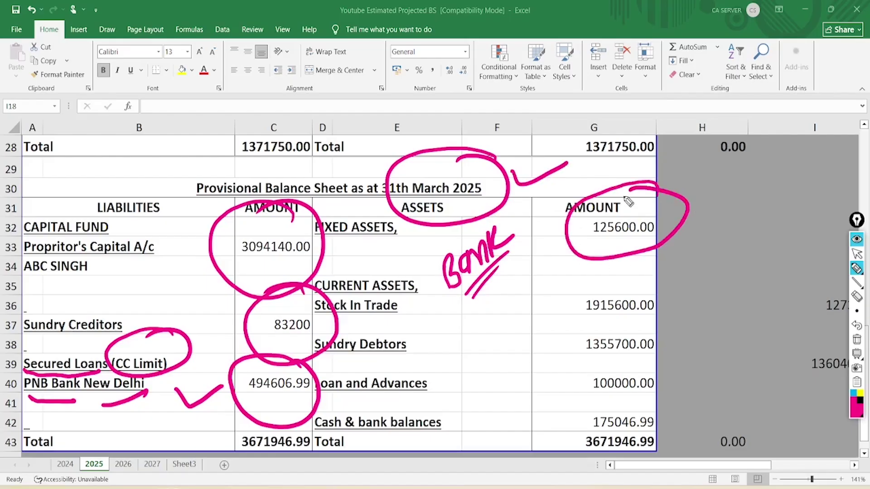
pyautogui.moveTo(666, 270)
pyautogui.mouseDown()
pyautogui.moveTo(693, 272)
pyautogui.moveTo(609, 279)
pyautogui.mouseUp()
pyautogui.moveTo(647, 343)
pyautogui.mouseDown()
pyautogui.moveTo(688, 336)
pyautogui.moveTo(641, 367)
pyautogui.moveTo(652, 401)
pyautogui.moveTo(619, 389)
pyautogui.mouseUp()
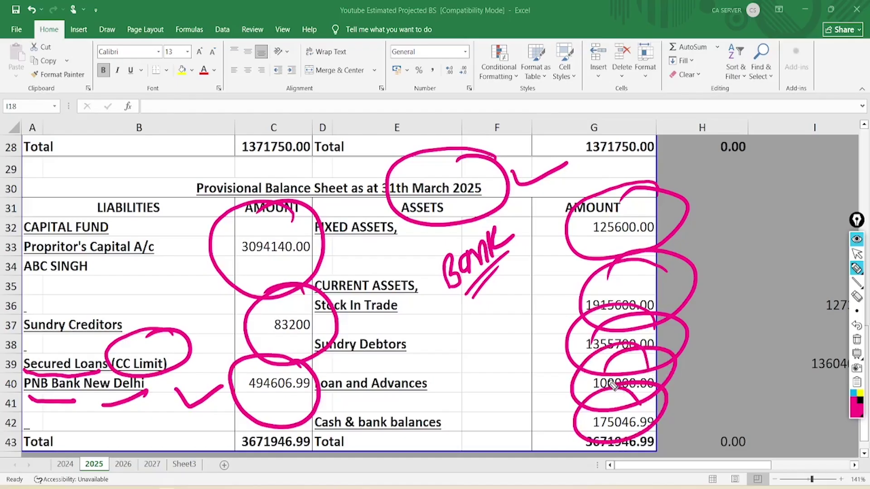
pyautogui.click(856, 340)
pyautogui.click(859, 255)
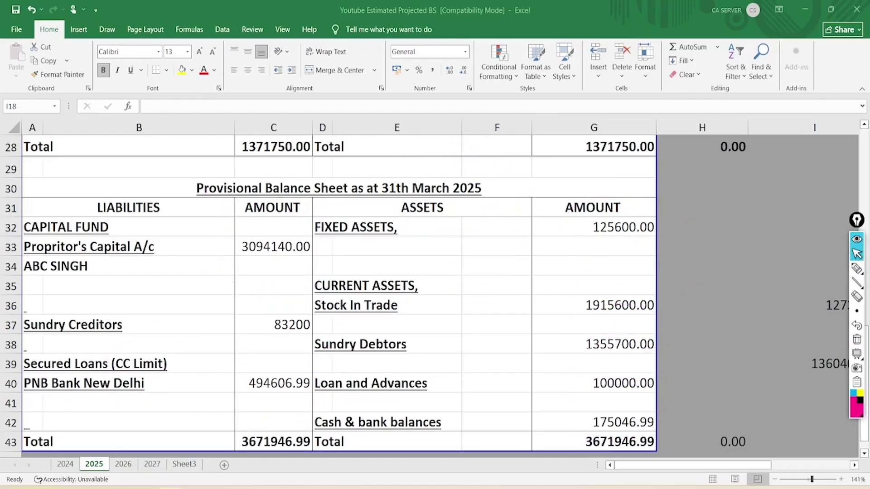
# Show the top of the 2026 sheet and circle "Estimated" in both account headings and the year 2026 in the trading heading
pyautogui.hotkey('ctrl', 'pagedown')
pyautogui.scroll(3, 430, 288)
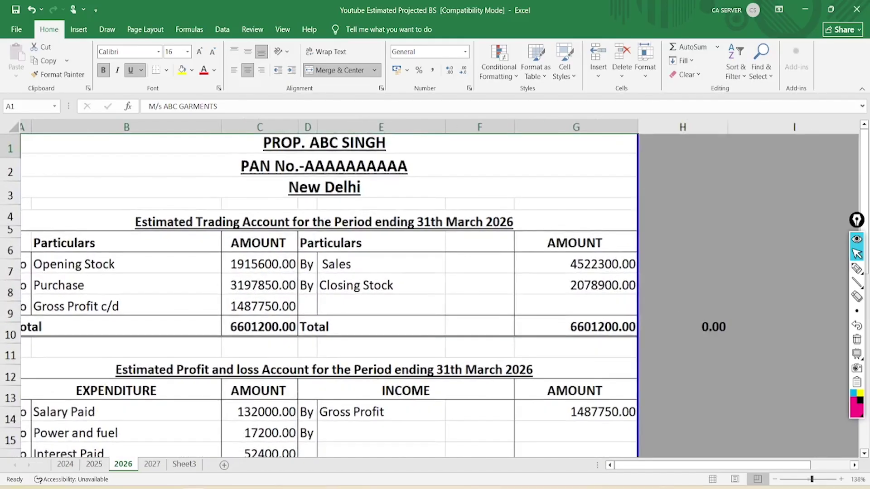
pyautogui.click(856, 268)
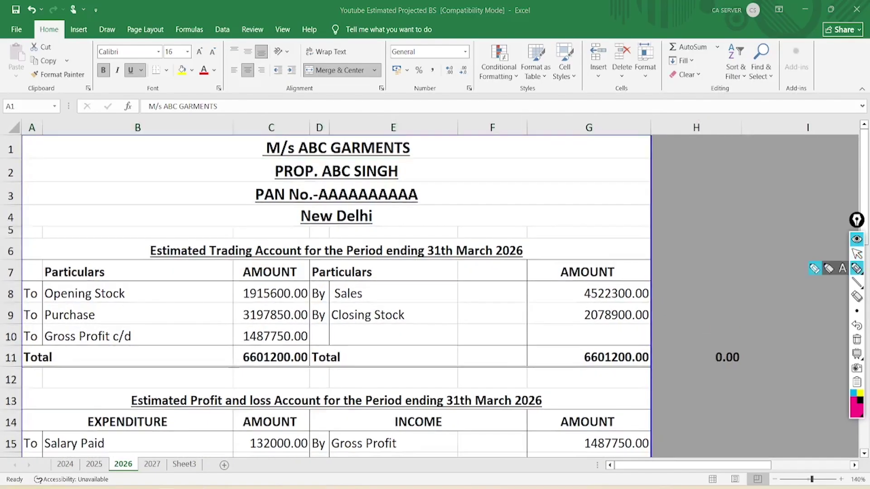
pyautogui.moveTo(199, 219)
pyautogui.mouseDown()
pyautogui.moveTo(202, 202)
pyautogui.moveTo(161, 228)
pyautogui.mouseUp()
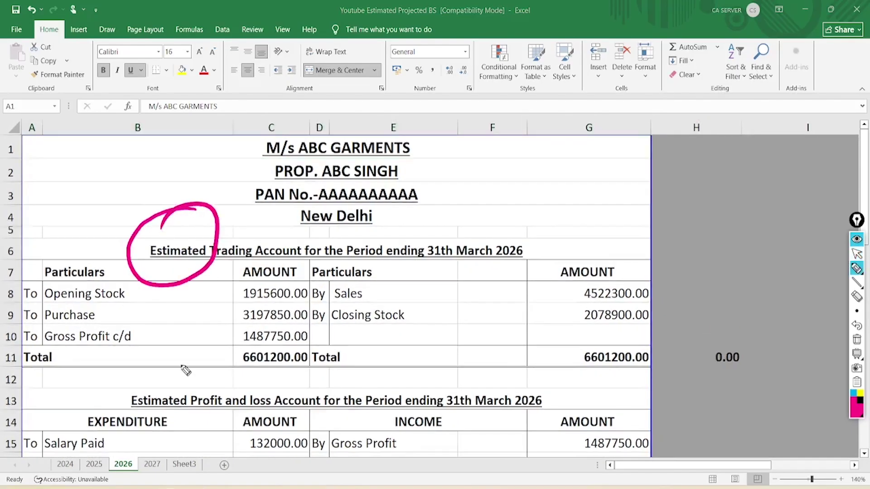
pyautogui.moveTo(179, 353)
pyautogui.mouseDown()
pyautogui.moveTo(171, 437)
pyautogui.moveTo(152, 370)
pyautogui.mouseUp()
pyautogui.moveTo(536, 226)
pyautogui.mouseDown()
pyautogui.moveTo(490, 258)
pyautogui.moveTo(506, 238)
pyautogui.mouseUp()
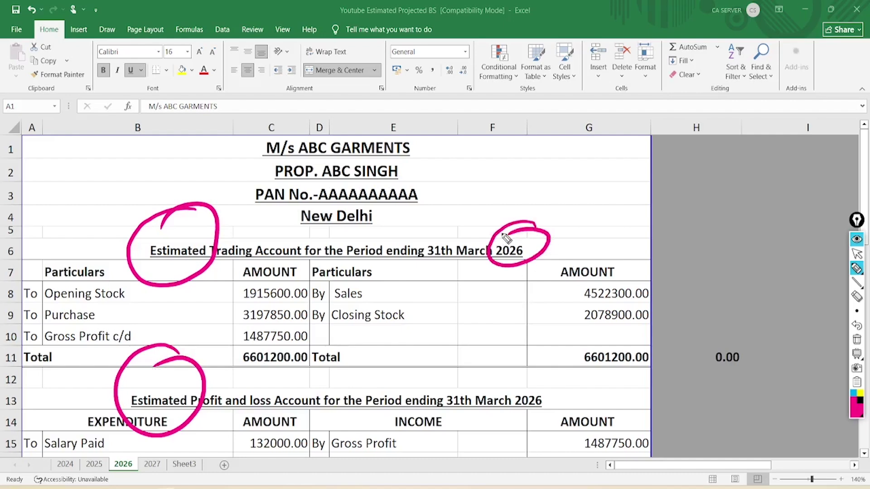
# Handwrite "Last +20%" with a double underline above the Estimated Trading Account's right-hand amounts
pyautogui.moveTo(554, 184)
pyautogui.mouseDown()
pyautogui.moveTo(566, 195)
pyautogui.moveTo(589, 173)
pyautogui.moveTo(581, 207)
pyautogui.moveTo(636, 181)
pyautogui.mouseUp()
pyautogui.moveTo(611, 213); pyautogui.dragTo(631, 200)
pyautogui.moveTo(608, 222); pyautogui.dragTo(634, 208)
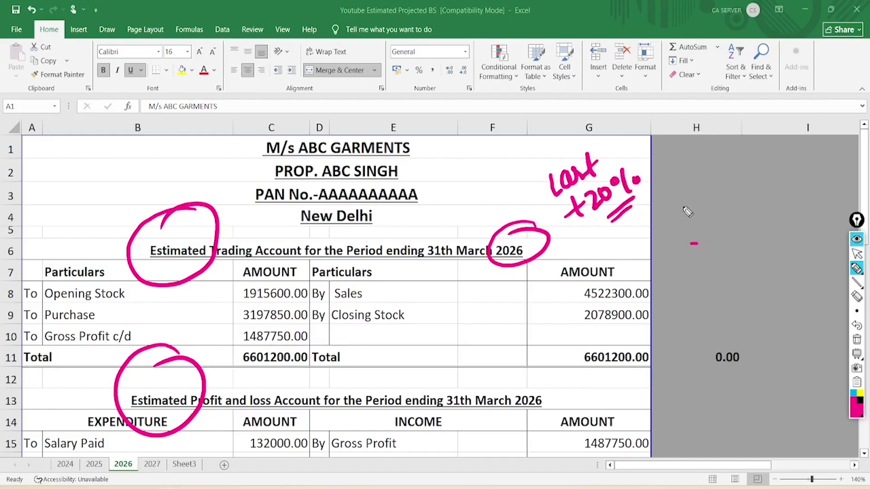
# Handwrite "40L" and a double-underlined "80L" in the grey area beside the statement, circle both, and clear all annotations
pyautogui.moveTo(679, 173)
pyautogui.mouseDown()
pyautogui.moveTo(688, 193)
pyautogui.moveTo(745, 168)
pyautogui.mouseUp()
pyautogui.moveTo(712, 215); pyautogui.dragTo(763, 195)
pyautogui.moveTo(712, 240); pyautogui.dragTo(752, 229)
pyautogui.moveTo(711, 253); pyautogui.dragTo(752, 232)
pyautogui.moveTo(752, 132)
pyautogui.mouseDown()
pyautogui.moveTo(788, 236)
pyautogui.moveTo(706, 147)
pyautogui.mouseUp()
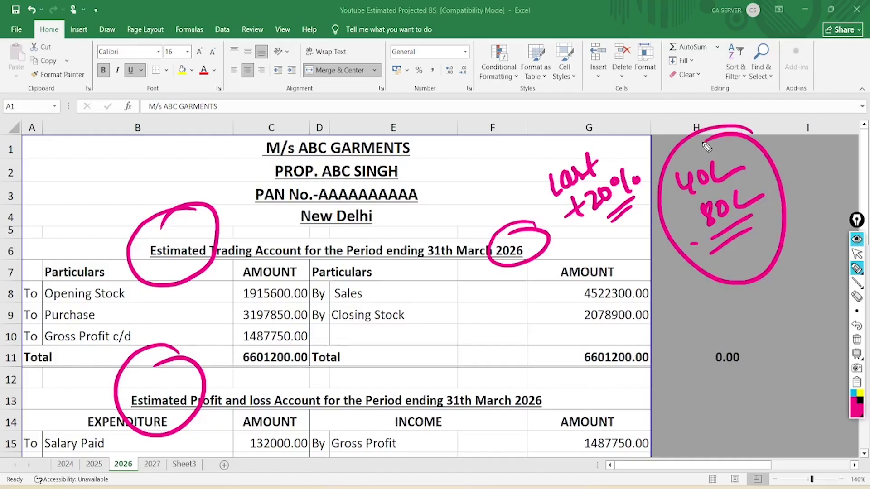
pyautogui.click(856, 339)
pyautogui.click(857, 254)
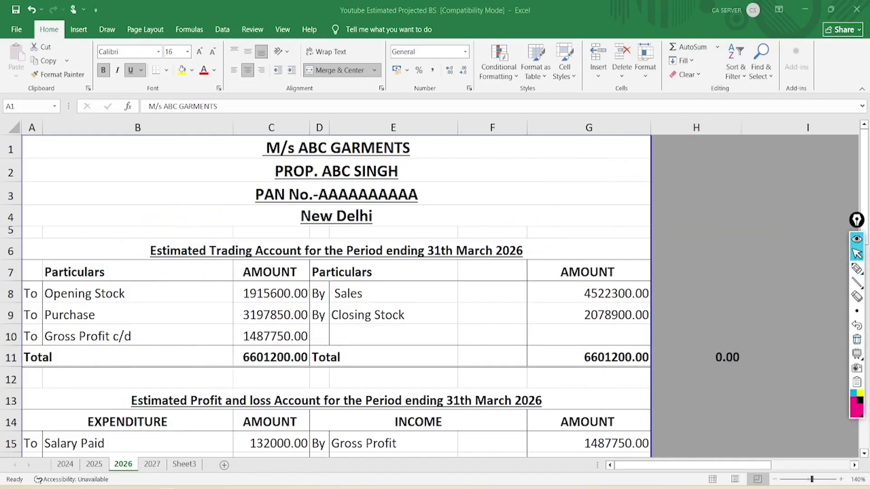
# Review the Provisional Trading Account on the 2025 sheet for comparison and return to the 2026 sheet
pyautogui.hotkey('ctrl', 'pageup')
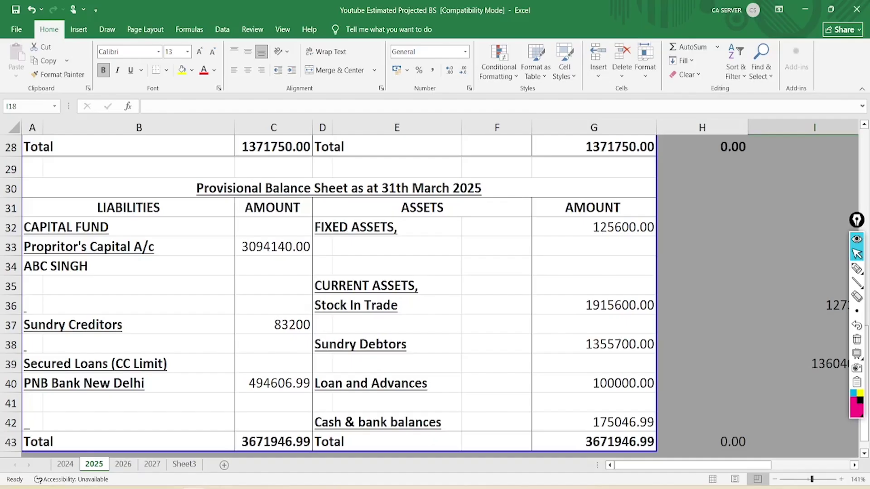
pyautogui.scroll(8, 747, 426)
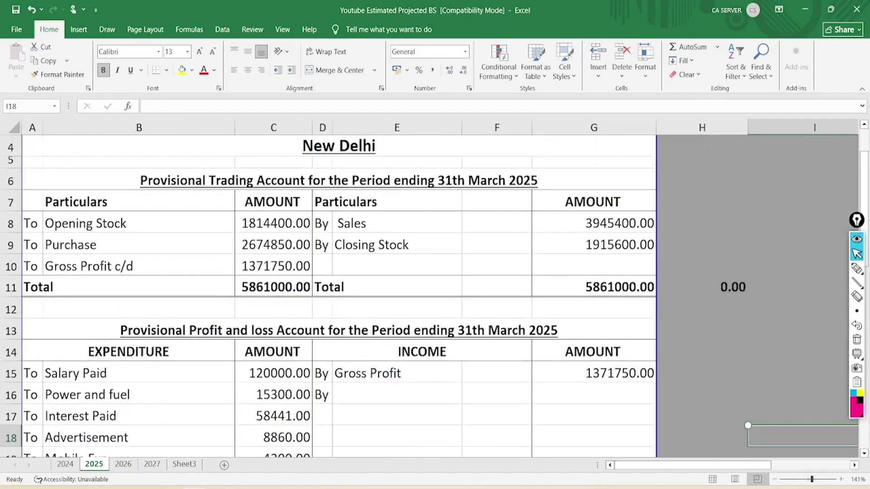
pyautogui.hotkey('ctrl', 'pagedown')
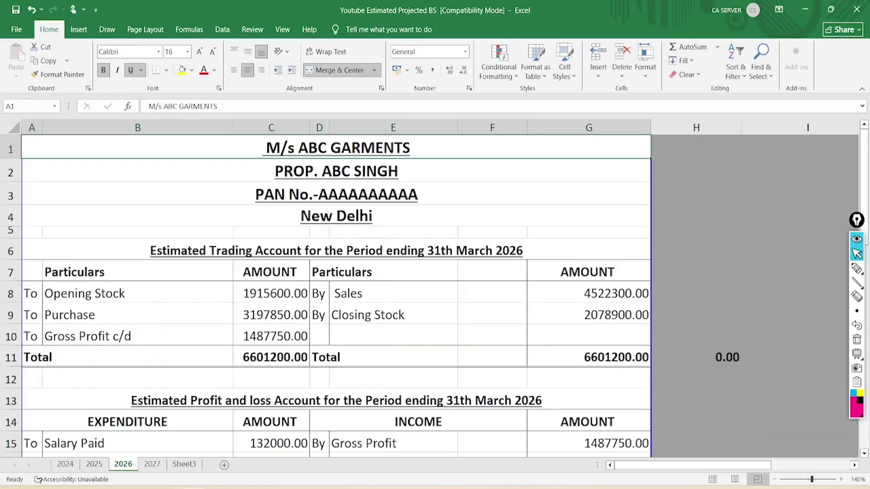
# Circle the estimated Sales amount, underline Closing Stock, tick Opening Stock and Purchase, and clear all annotations
pyautogui.click(856, 268)
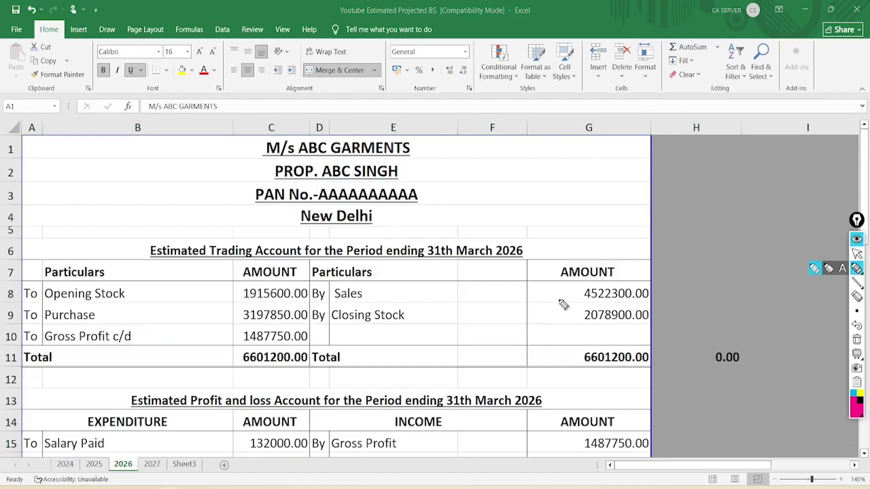
pyautogui.moveTo(636, 281)
pyautogui.mouseDown()
pyautogui.moveTo(586, 312)
pyautogui.moveTo(675, 290)
pyautogui.moveTo(636, 279)
pyautogui.mouseUp()
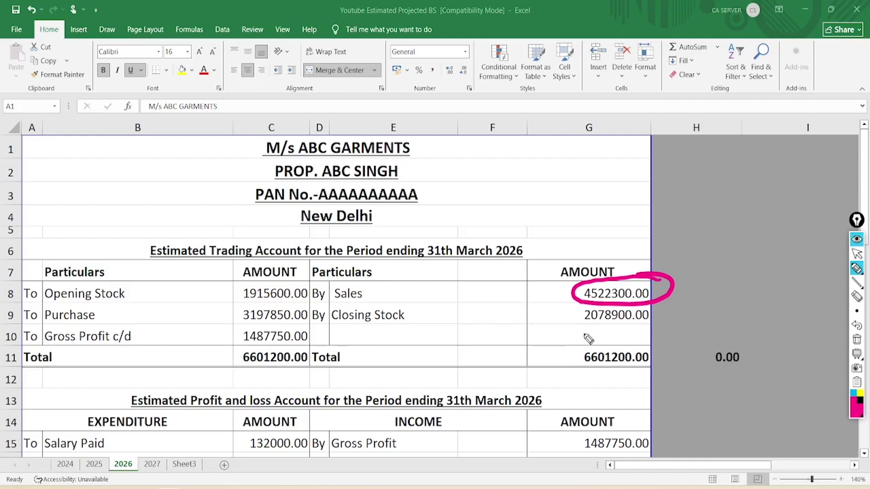
pyautogui.moveTo(576, 323); pyautogui.dragTo(662, 325)
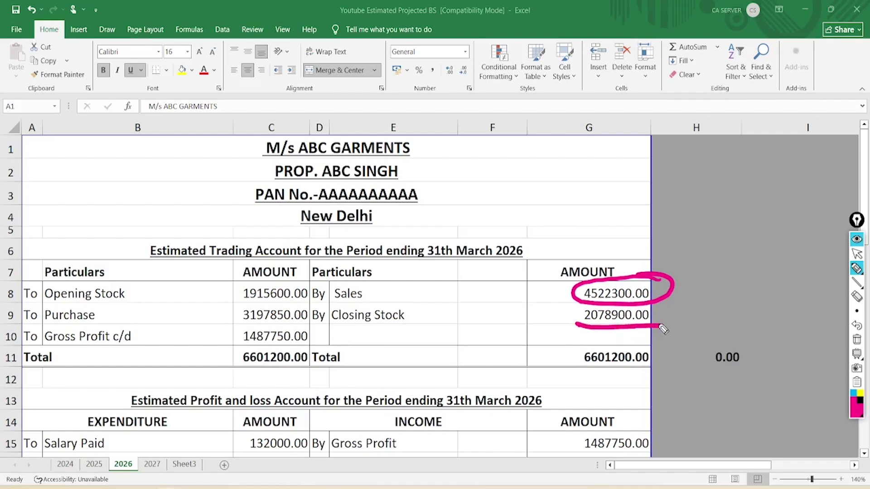
pyautogui.moveTo(198, 285); pyautogui.dragTo(287, 260)
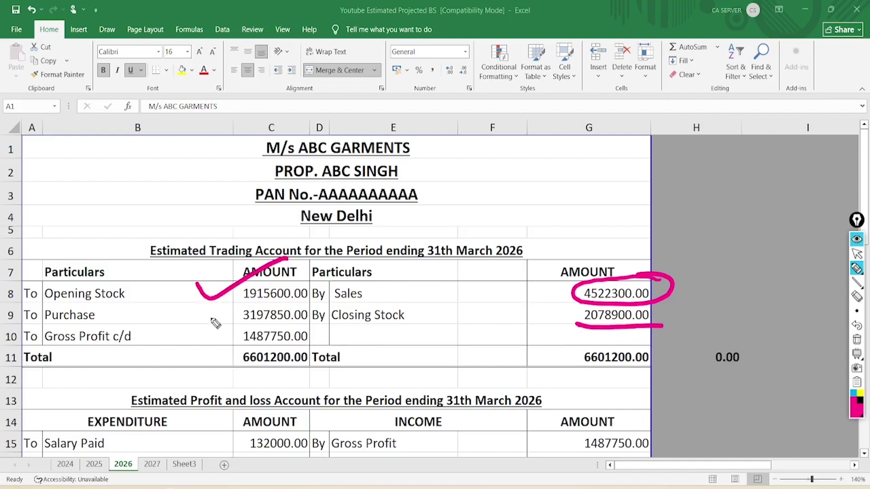
pyautogui.moveTo(204, 310); pyautogui.dragTo(276, 293)
pyautogui.moveTo(319, 313)
pyautogui.mouseDown()
pyautogui.moveTo(285, 319)
pyautogui.moveTo(327, 323)
pyautogui.moveTo(545, 437)
pyautogui.mouseUp()
pyautogui.click(856, 340)
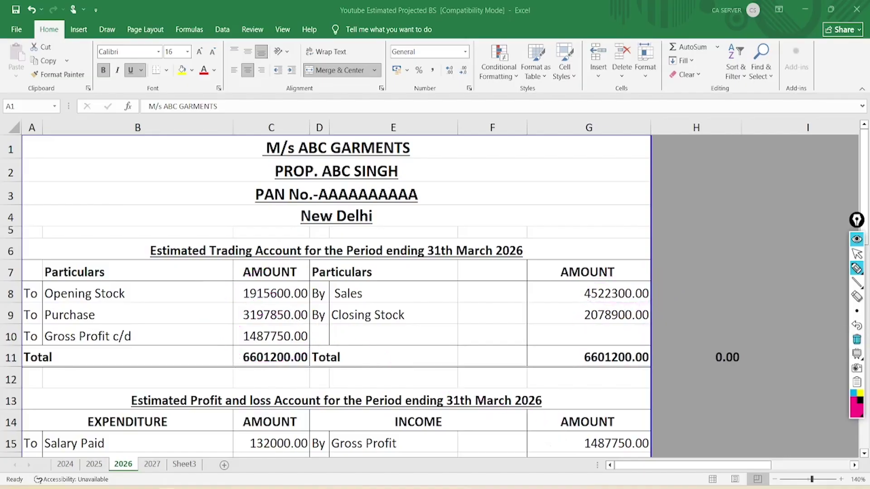
pyautogui.click(856, 254)
# Mark the expense lines of the Estimated Profit and loss Account with ticks, from Salary Paid downward, with an arrow for Interest Paid
pyautogui.scroll(-4, 336, 296)
pyautogui.scroll(-1, 336, 297)
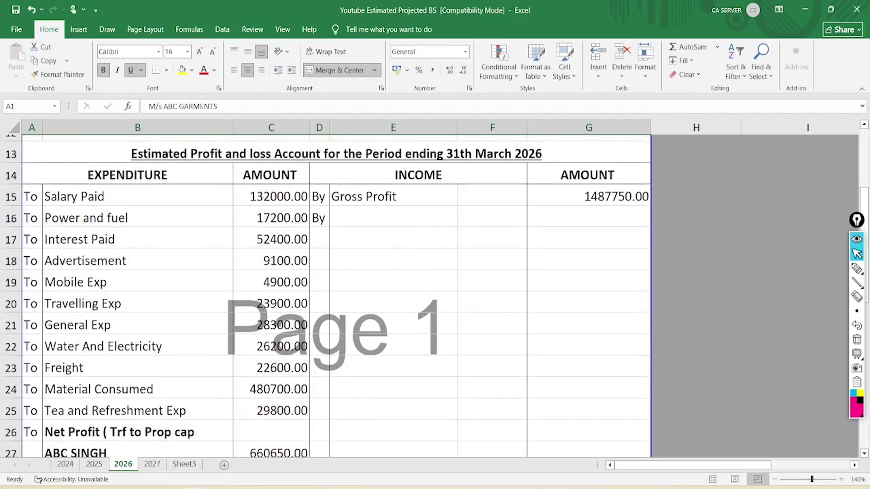
pyautogui.click(789, 318)
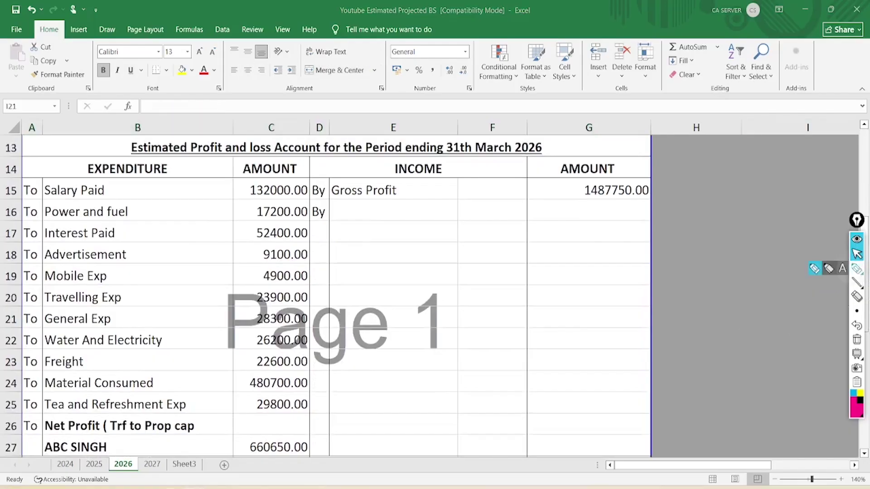
pyautogui.click(857, 268)
pyautogui.moveTo(158, 186); pyautogui.dragTo(269, 155)
pyautogui.moveTo(147, 204)
pyautogui.mouseDown()
pyautogui.moveTo(160, 212)
pyautogui.moveTo(249, 183)
pyautogui.mouseUp()
pyautogui.moveTo(123, 231); pyautogui.dragTo(248, 232)
pyautogui.moveTo(235, 219); pyautogui.dragTo(247, 249)
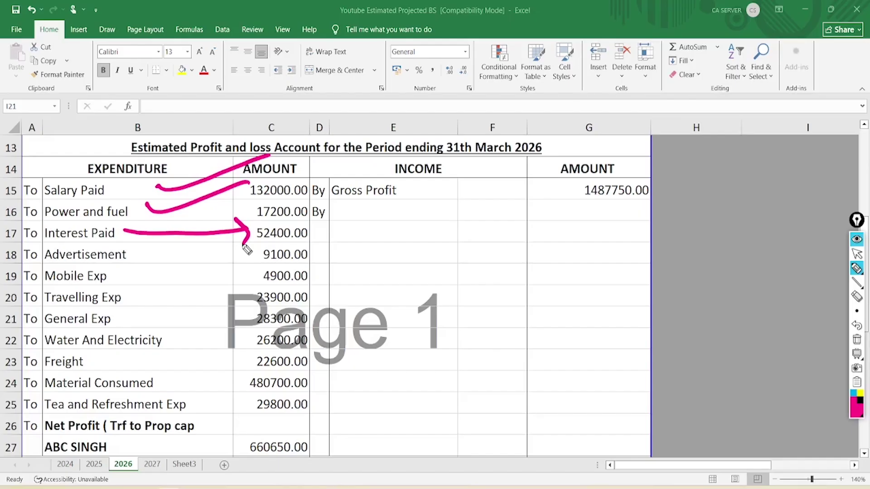
pyautogui.moveTo(132, 248); pyautogui.dragTo(249, 221)
pyautogui.moveTo(137, 267)
pyautogui.mouseDown()
pyautogui.moveTo(151, 281)
pyautogui.moveTo(239, 246)
pyautogui.mouseUp()
pyautogui.moveTo(144, 283)
pyautogui.mouseDown()
pyautogui.moveTo(257, 253)
pyautogui.moveTo(247, 282)
pyautogui.mouseUp()
pyautogui.moveTo(130, 310); pyautogui.dragTo(214, 303)
pyautogui.moveTo(164, 338); pyautogui.dragTo(268, 299)
pyautogui.moveTo(138, 362); pyautogui.dragTo(267, 322)
pyautogui.moveTo(168, 379)
pyautogui.mouseDown()
pyautogui.moveTo(245, 355)
pyautogui.moveTo(268, 338)
pyautogui.mouseUp()
# Circle the Net Profit entry and its amount in the Estimated Profit and loss Account, and clear all annotations
pyautogui.moveTo(158, 363)
pyautogui.mouseDown()
pyautogui.moveTo(58, 460)
pyautogui.moveTo(70, 449)
pyautogui.mouseUp()
pyautogui.moveTo(318, 427)
pyautogui.mouseDown()
pyautogui.moveTo(258, 475)
pyautogui.moveTo(258, 418)
pyautogui.mouseUp()
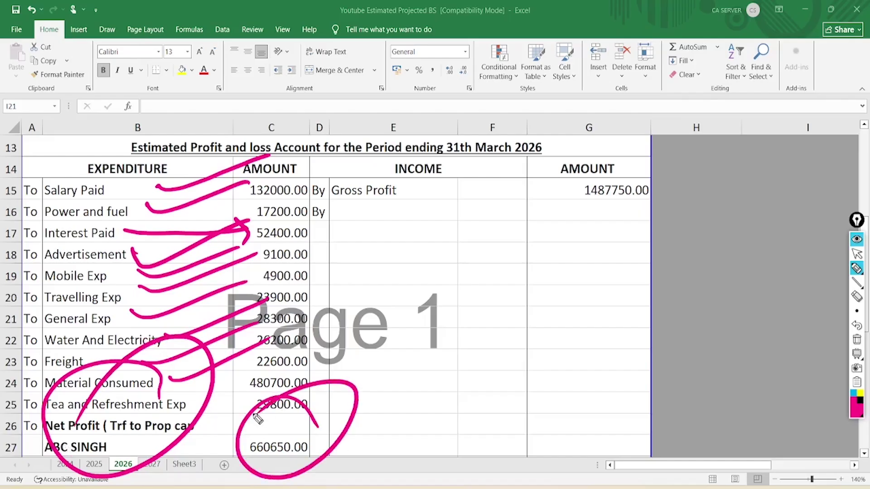
pyautogui.click(856, 340)
pyautogui.click(856, 254)
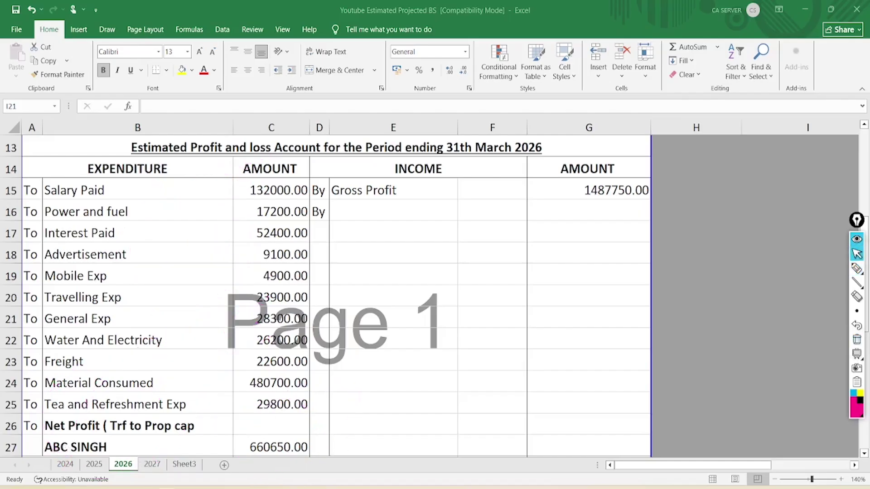
# In the Estimated Balance Sheet, circle the heading date, outline the Secured Loans and PNB Bank entries, and circle their amount
pyautogui.scroll(-5, 742, 198)
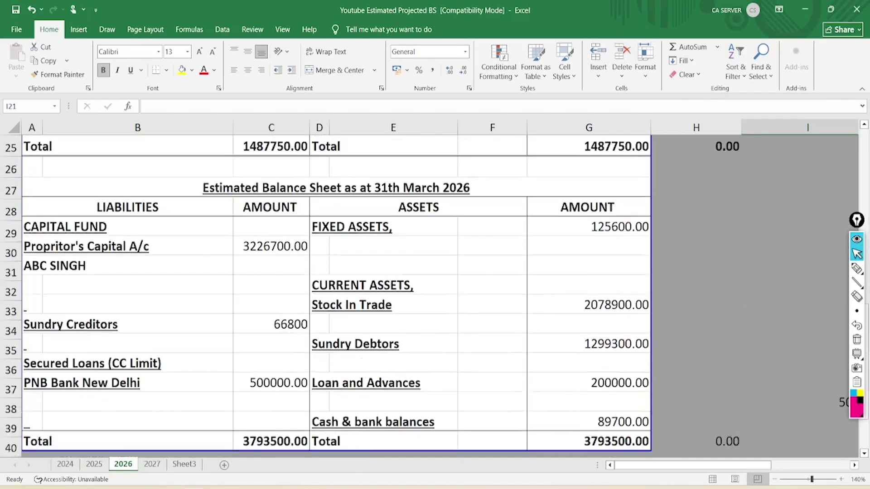
pyautogui.click(797, 344)
pyautogui.click(857, 268)
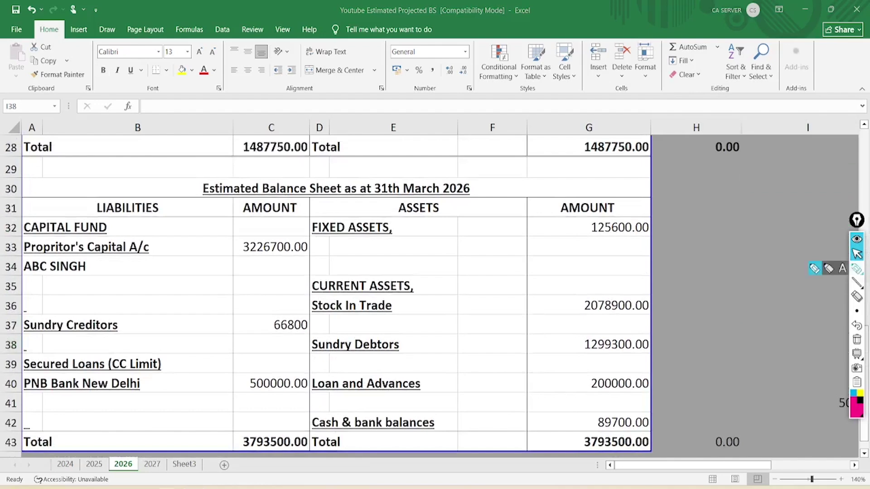
pyautogui.moveTo(471, 163)
pyautogui.mouseDown()
pyautogui.moveTo(458, 153)
pyautogui.moveTo(395, 203)
pyautogui.moveTo(479, 169)
pyautogui.moveTo(470, 168)
pyautogui.mouseUp()
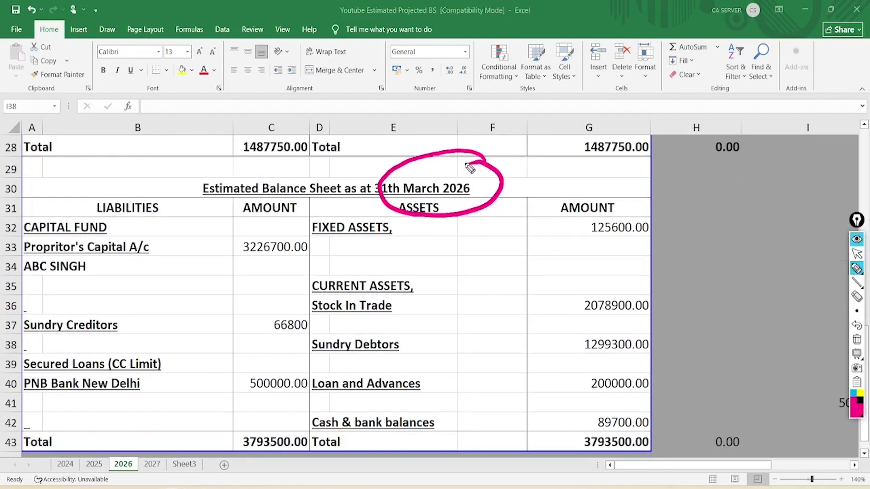
pyautogui.moveTo(168, 343)
pyautogui.mouseDown()
pyautogui.moveTo(37, 354)
pyautogui.moveTo(58, 419)
pyautogui.moveTo(180, 347)
pyautogui.moveTo(169, 321)
pyautogui.mouseUp()
pyautogui.moveTo(312, 360)
pyautogui.mouseDown()
pyautogui.moveTo(277, 345)
pyautogui.moveTo(224, 383)
pyautogui.moveTo(290, 351)
pyautogui.mouseUp()
# Handwrite a double-underlined "MAX" with circled "10L" and "6L" in the assets area, and tick the 10L and the outlined secured loan
pyautogui.moveTo(460, 283); pyautogui.dragTo(533, 241)
pyautogui.moveTo(495, 288); pyautogui.dragTo(527, 258)
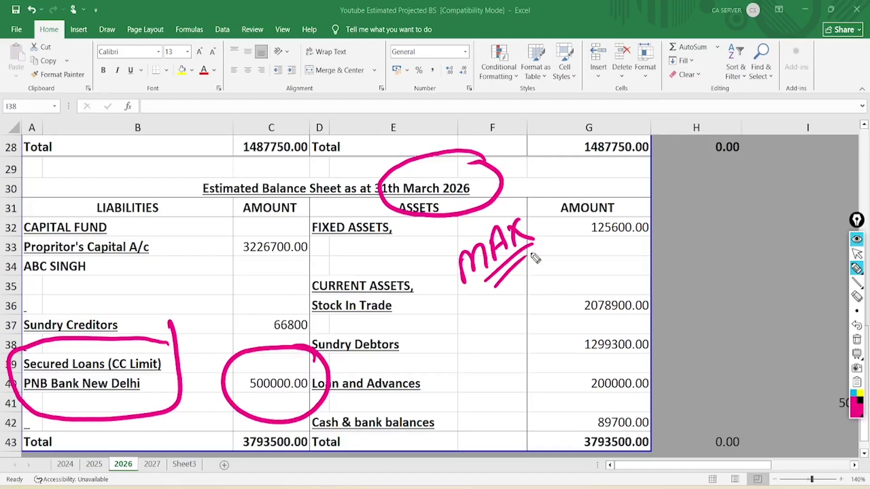
pyautogui.moveTo(484, 315)
pyautogui.mouseDown()
pyautogui.moveTo(517, 313)
pyautogui.moveTo(476, 297)
pyautogui.moveTo(550, 288)
pyautogui.mouseUp()
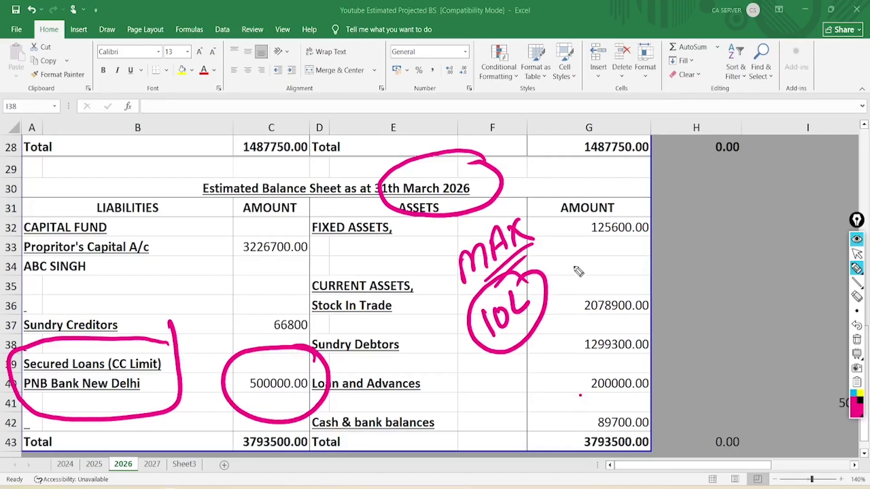
pyautogui.moveTo(581, 251)
pyautogui.mouseDown()
pyautogui.moveTo(582, 272)
pyautogui.moveTo(606, 259)
pyautogui.mouseUp()
pyautogui.moveTo(594, 227)
pyautogui.mouseDown()
pyautogui.moveTo(603, 280)
pyautogui.moveTo(597, 228)
pyautogui.mouseUp()
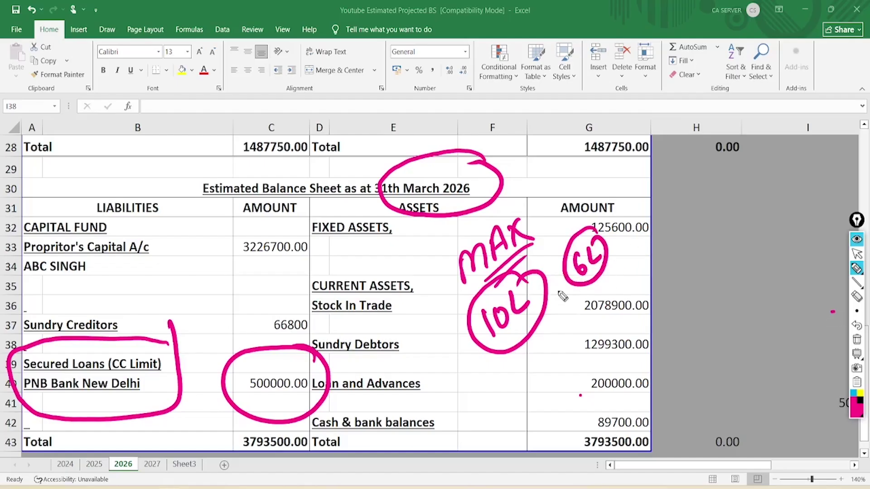
pyautogui.moveTo(427, 350)
pyautogui.mouseDown()
pyautogui.moveTo(437, 360)
pyautogui.moveTo(473, 326)
pyautogui.mouseUp()
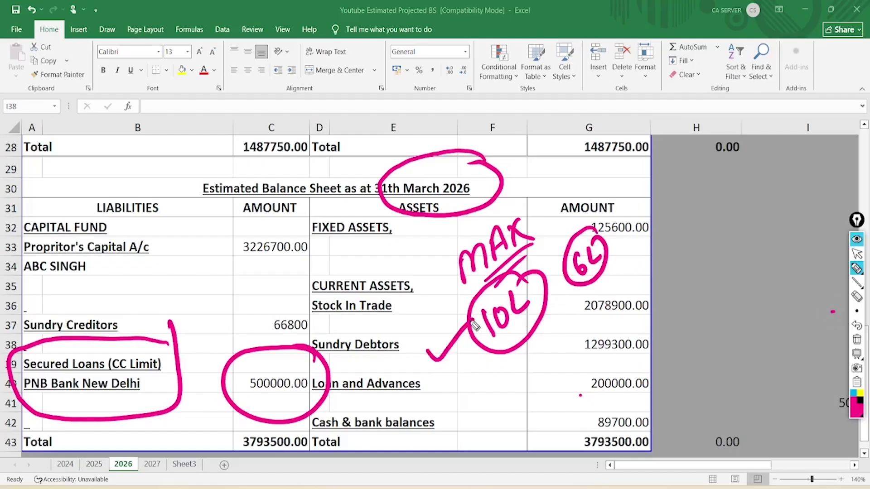
pyautogui.moveTo(181, 372); pyautogui.dragTo(218, 383)
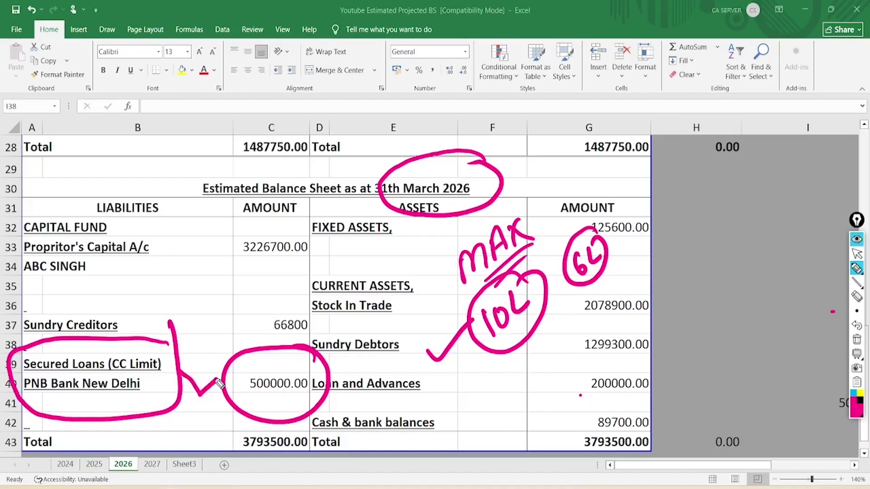
# Circle the Sundry Creditors, Propritor's Capital and asset amounts and both totals of the Estimated Balance Sheet, and clear all annotations
pyautogui.moveTo(306, 295)
pyautogui.mouseDown()
pyautogui.moveTo(290, 346)
pyautogui.moveTo(290, 311)
pyautogui.mouseUp()
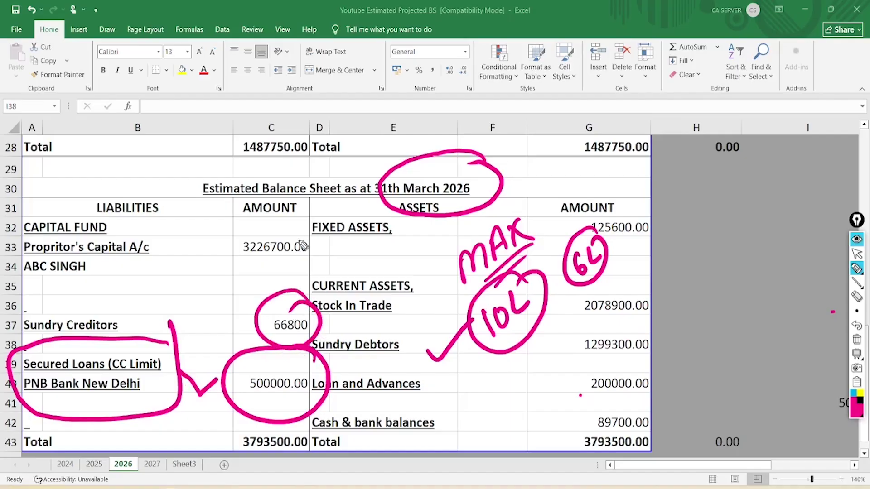
pyautogui.moveTo(298, 227)
pyautogui.mouseDown()
pyautogui.moveTo(319, 229)
pyautogui.moveTo(245, 238)
pyautogui.mouseUp()
pyautogui.moveTo(589, 227)
pyautogui.mouseDown()
pyautogui.moveTo(627, 194)
pyautogui.moveTo(675, 334)
pyautogui.moveTo(621, 361)
pyautogui.mouseUp()
pyautogui.moveTo(309, 408)
pyautogui.mouseDown()
pyautogui.moveTo(217, 449)
pyautogui.moveTo(272, 401)
pyautogui.mouseUp()
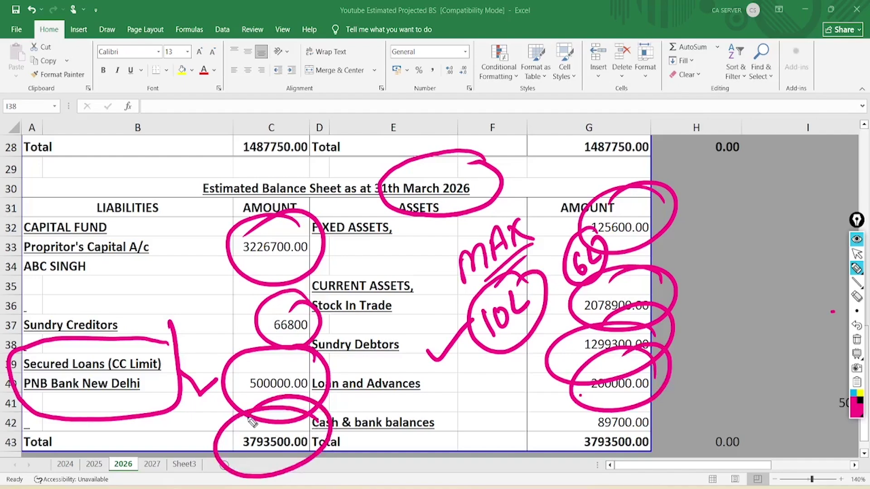
pyautogui.moveTo(669, 423)
pyautogui.mouseDown()
pyautogui.moveTo(555, 449)
pyautogui.moveTo(596, 391)
pyautogui.mouseUp()
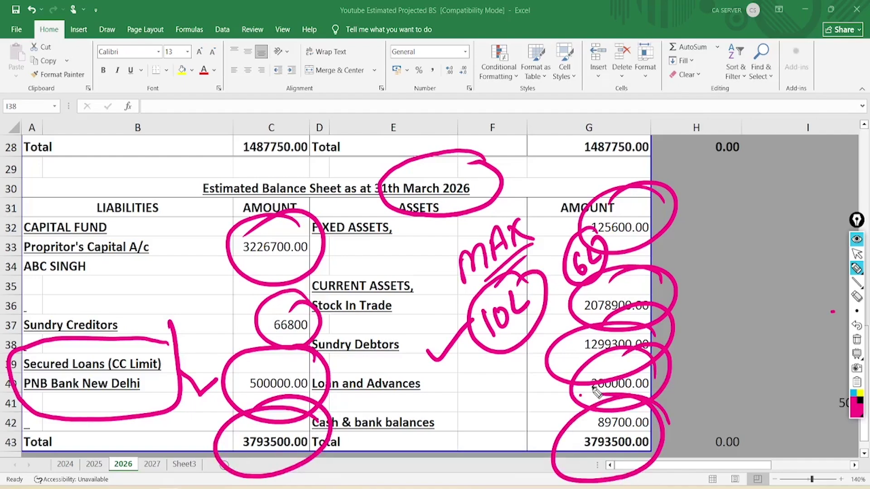
pyautogui.click(856, 339)
pyautogui.click(856, 253)
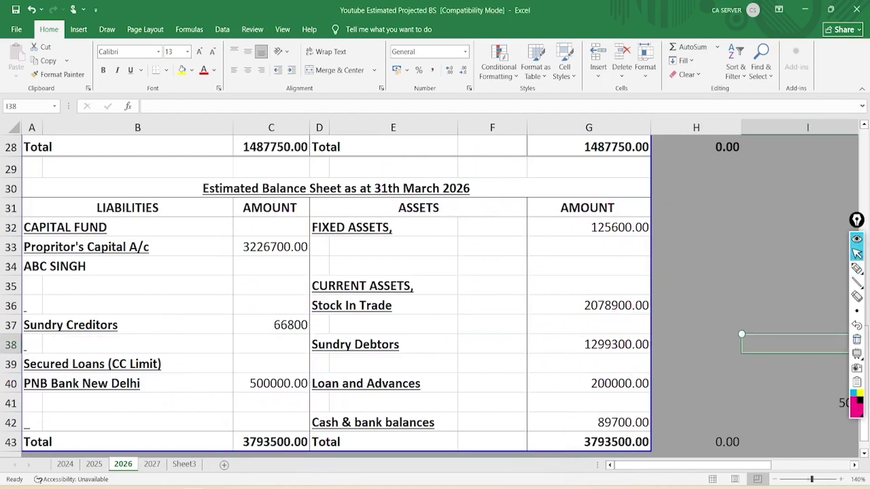
# Show the 2027 sheet and circle "Projected" in the Trading Account heading and the Sales amount
pyautogui.hotkey('ctrl', 'pagedown')
pyautogui.scroll(4, 429, 288)
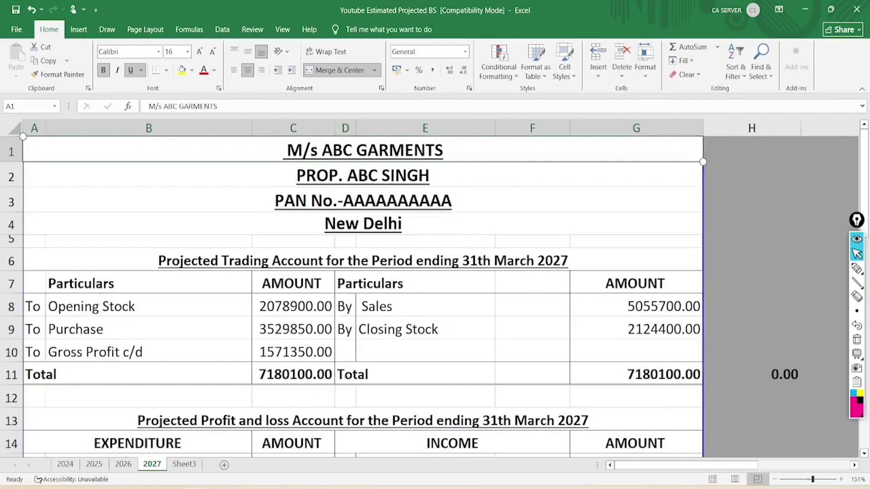
pyautogui.hotkey('ctrl', 'pageup')
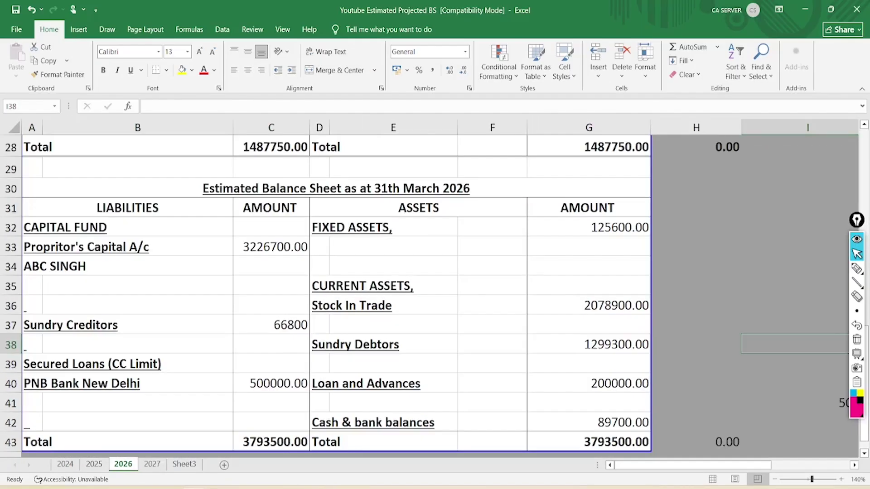
pyautogui.hotkey('ctrl', 'pagedown')
pyautogui.click(860, 271)
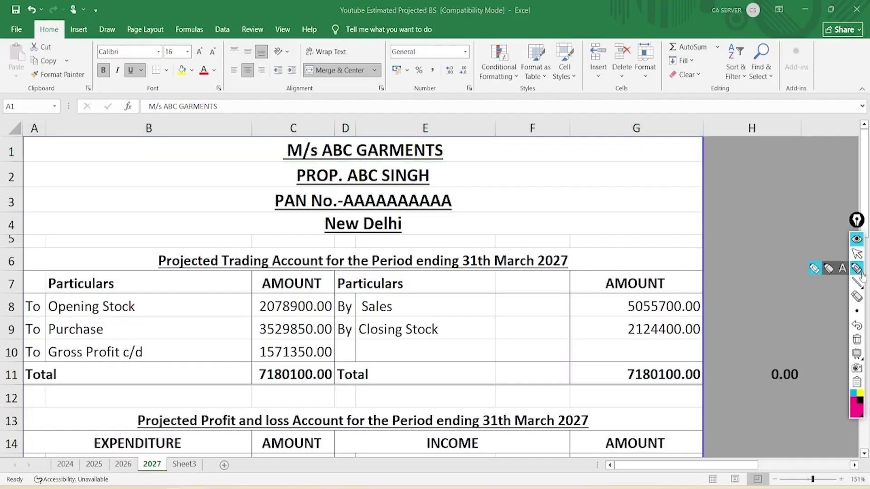
pyautogui.moveTo(217, 219)
pyautogui.mouseDown()
pyautogui.moveTo(148, 240)
pyautogui.moveTo(197, 316)
pyautogui.moveTo(234, 265)
pyautogui.moveTo(194, 216)
pyautogui.mouseUp()
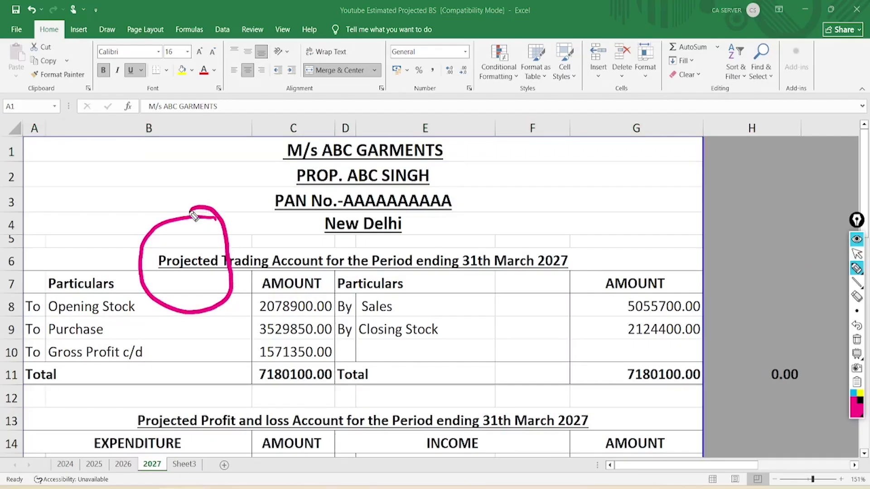
pyautogui.moveTo(600, 319)
pyautogui.mouseDown()
pyautogui.moveTo(707, 304)
pyautogui.moveTo(623, 326)
pyautogui.mouseUp()
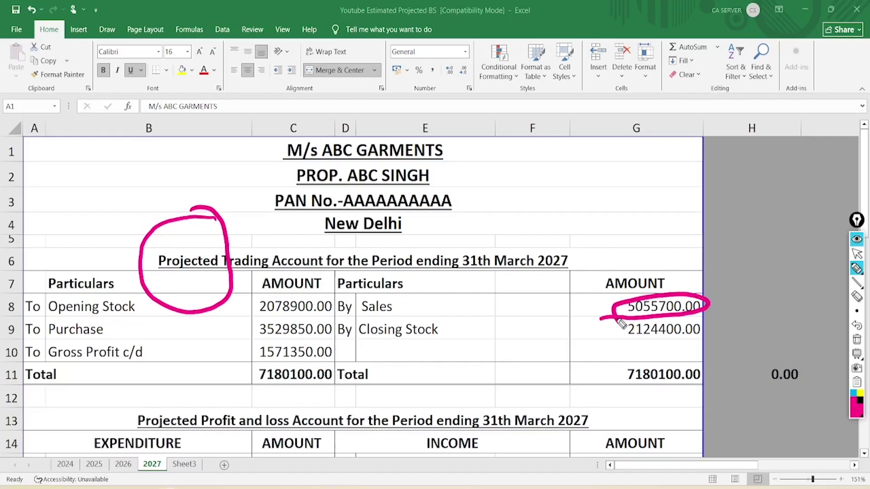
# Tick the Closing Stock, Opening Stock, Purchase and Gross Profit c/d amounts in the Projected Trading Account
pyautogui.moveTo(577, 324)
pyautogui.mouseDown()
pyautogui.moveTo(581, 347)
pyautogui.moveTo(643, 335)
pyautogui.mouseUp()
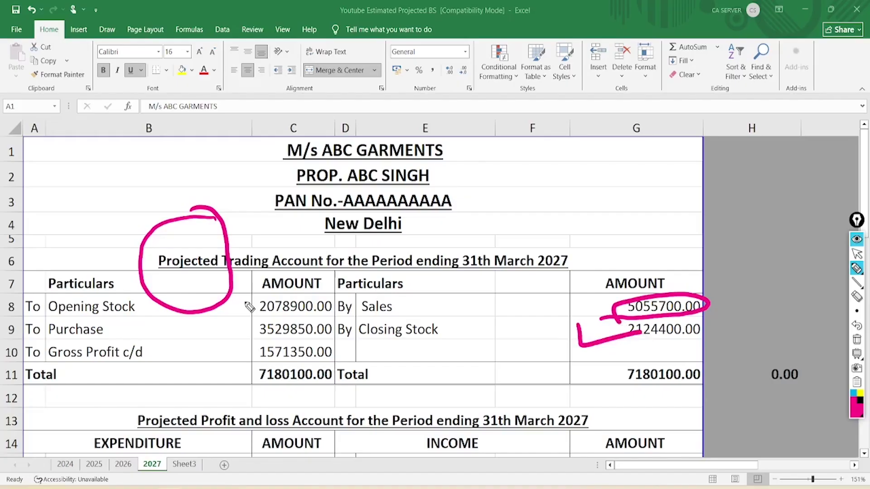
pyautogui.moveTo(230, 300)
pyautogui.mouseDown()
pyautogui.moveTo(236, 308)
pyautogui.moveTo(299, 279)
pyautogui.mouseUp()
pyautogui.moveTo(213, 324); pyautogui.dragTo(301, 302)
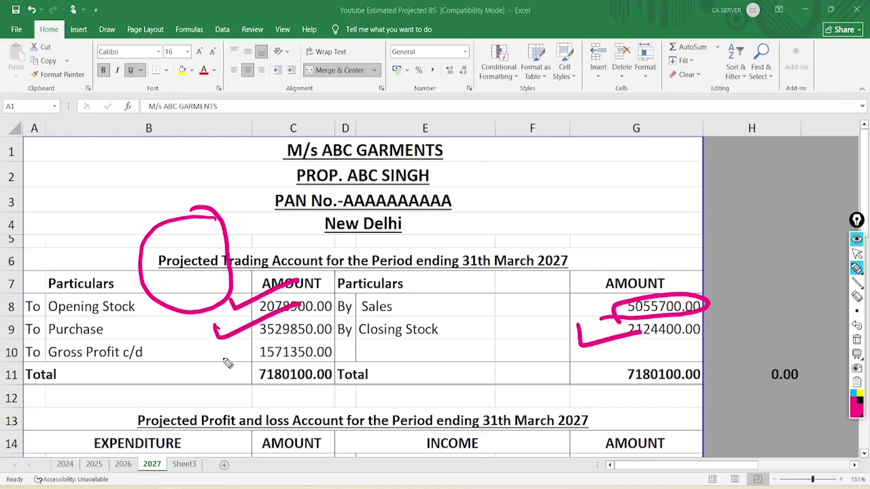
pyautogui.moveTo(216, 351); pyautogui.dragTo(289, 343)
# Circle "Projected" in the Profit and loss heading, draw an arrow from Gross Profit c/d to the income side, and clear all annotations
pyautogui.moveTo(201, 387); pyautogui.dragTo(129, 400)
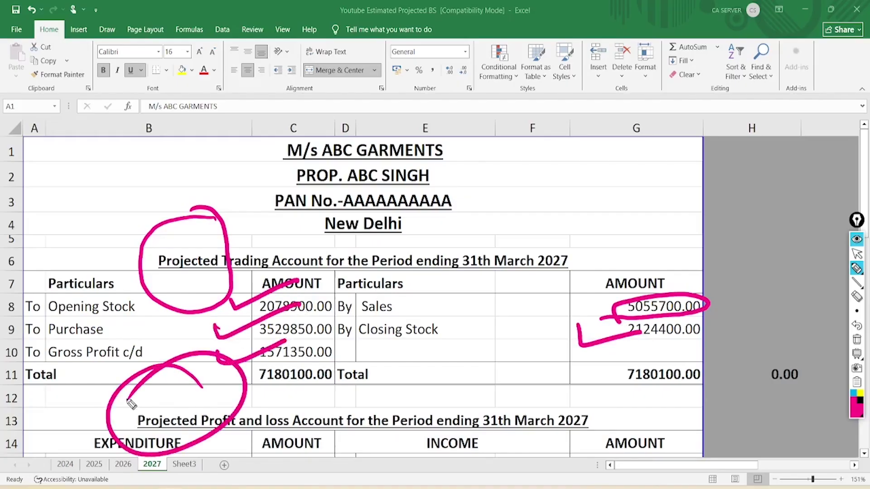
pyautogui.moveTo(336, 345)
pyautogui.mouseDown()
pyautogui.moveTo(505, 410)
pyautogui.moveTo(555, 454)
pyautogui.mouseUp()
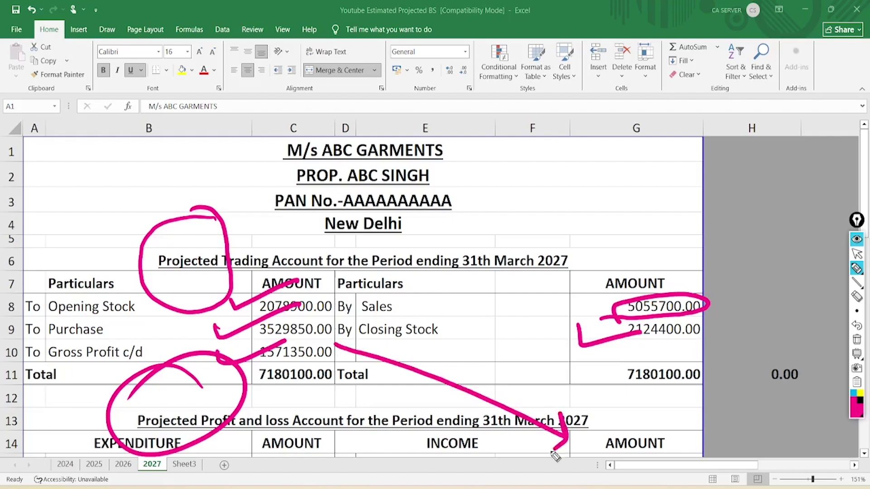
pyautogui.click(856, 326)
pyautogui.click(857, 325)
pyautogui.click(856, 339)
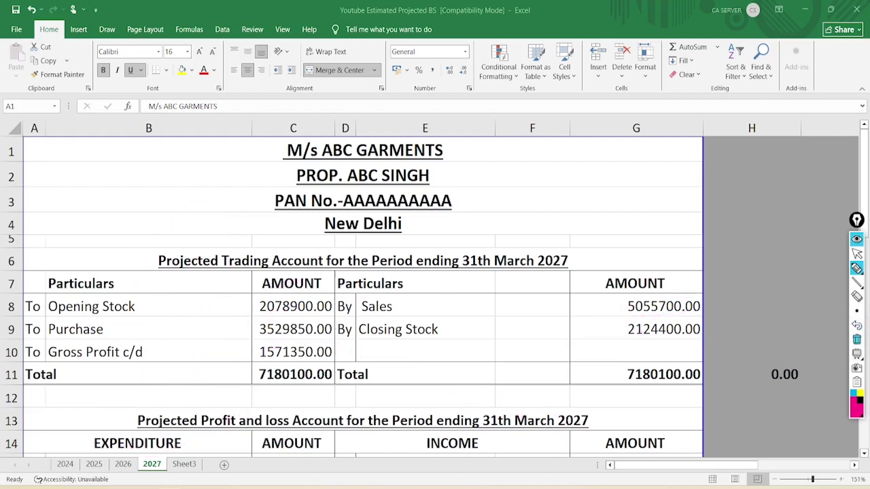
# Tick the expense entries from Salary Paid downwards in the Projected Profit and loss Account, and clear all annotations
pyautogui.click(856, 253)
pyautogui.scroll(-4, 363, 295)
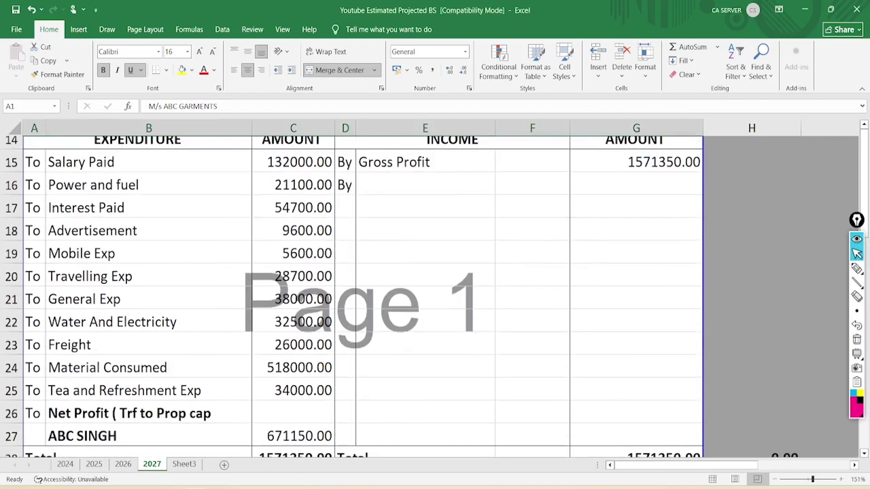
pyautogui.click(805, 324)
pyautogui.click(856, 269)
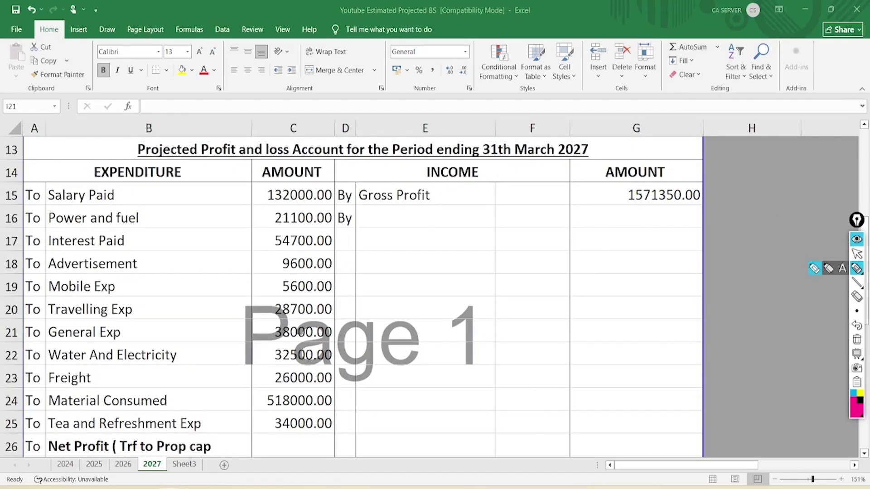
pyautogui.moveTo(180, 185); pyautogui.dragTo(274, 177)
pyautogui.moveTo(156, 211); pyautogui.dragTo(262, 195)
pyautogui.moveTo(146, 236); pyautogui.dragTo(254, 223)
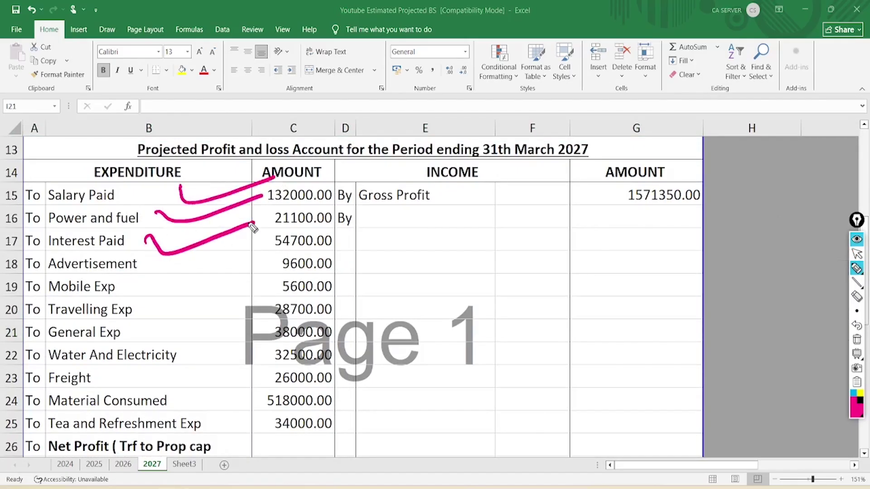
pyautogui.moveTo(158, 260); pyautogui.dragTo(281, 233)
pyautogui.moveTo(157, 283); pyautogui.dragTo(272, 257)
pyautogui.moveTo(175, 324); pyautogui.dragTo(261, 289)
pyautogui.moveTo(181, 358); pyautogui.dragTo(263, 329)
pyautogui.moveTo(367, 401)
pyautogui.mouseDown()
pyautogui.moveTo(268, 464)
pyautogui.moveTo(301, 402)
pyautogui.mouseUp()
pyautogui.click(856, 339)
pyautogui.moveTo(755, 389); pyautogui.dragTo(774, 327)
# In the Projected Balance Sheet, circle the heading date and "Projected", and circle the Propritor's Capital and Sundry Creditors amounts
pyautogui.click(856, 254)
pyautogui.scroll(-5, 362, 294)
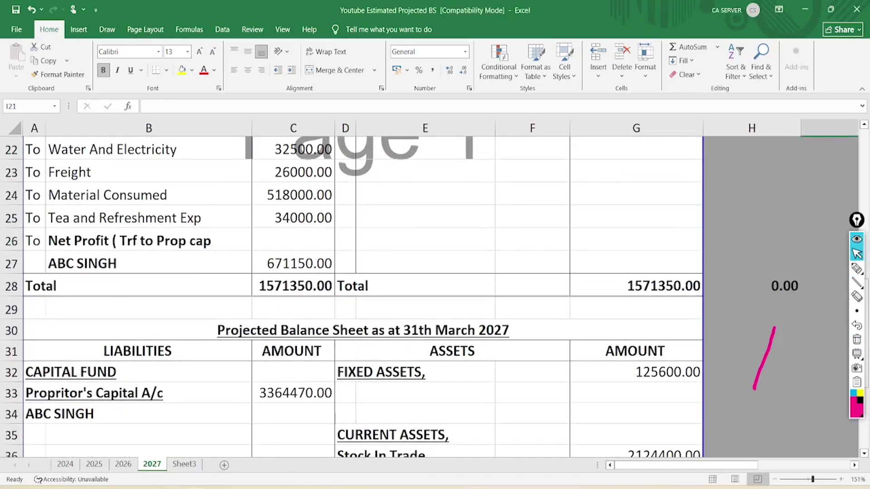
pyautogui.scroll(-2, 362, 295)
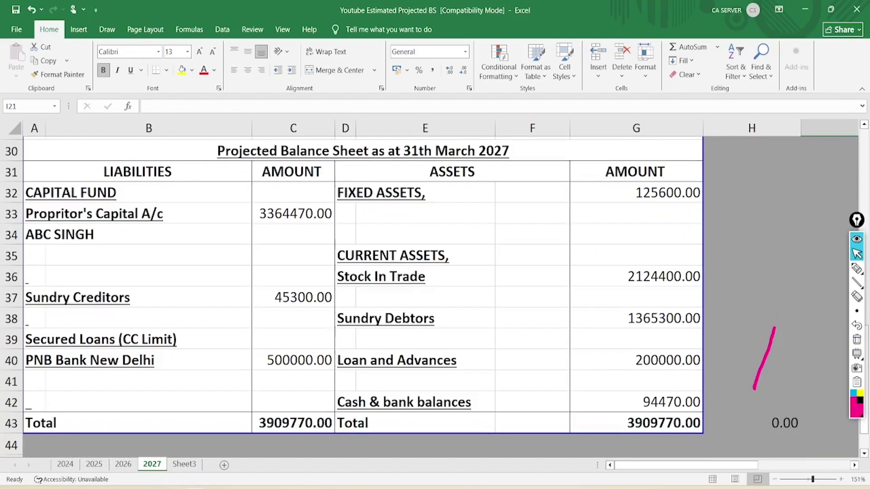
pyautogui.scroll(1, 362, 295)
pyautogui.click(782, 295)
pyautogui.click(856, 269)
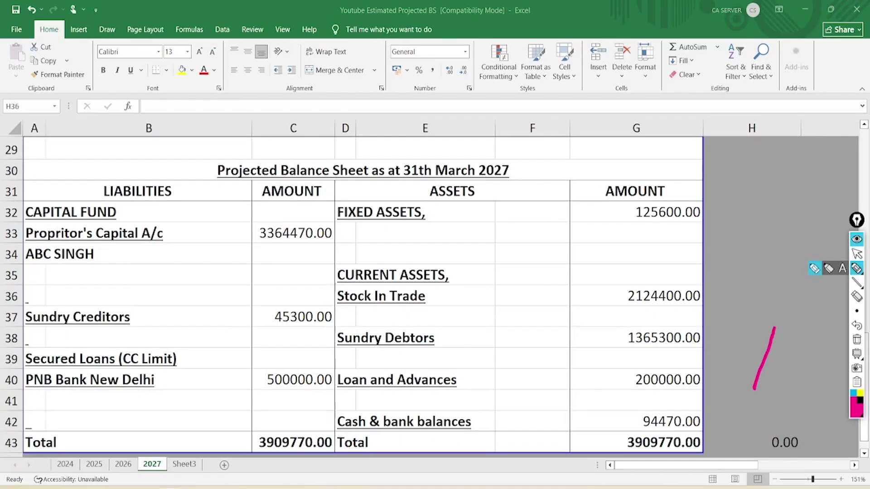
pyautogui.moveTo(534, 144)
pyautogui.mouseDown()
pyautogui.moveTo(385, 181)
pyautogui.moveTo(528, 154)
pyautogui.moveTo(498, 146)
pyautogui.mouseUp()
pyautogui.moveTo(284, 135)
pyautogui.mouseDown()
pyautogui.moveTo(208, 160)
pyautogui.moveTo(231, 149)
pyautogui.mouseUp()
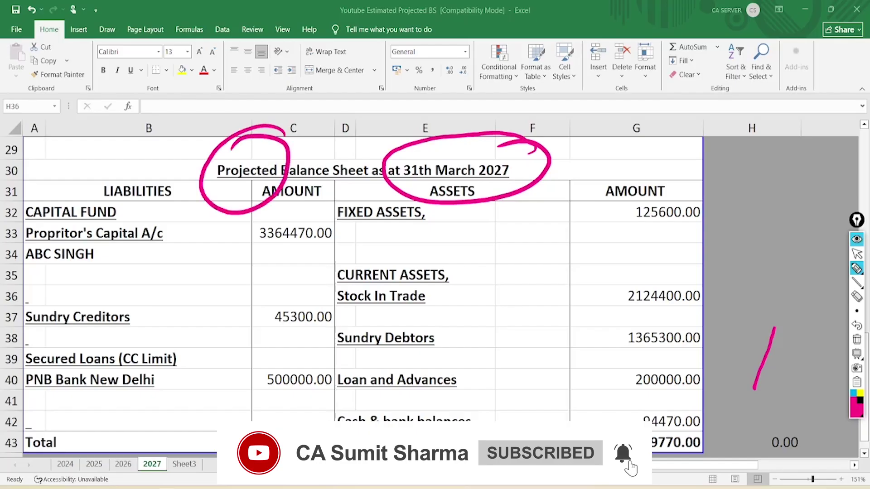
pyautogui.moveTo(340, 206)
pyautogui.mouseDown()
pyautogui.moveTo(276, 285)
pyautogui.moveTo(272, 208)
pyautogui.mouseUp()
pyautogui.moveTo(331, 277); pyautogui.dragTo(335, 279)
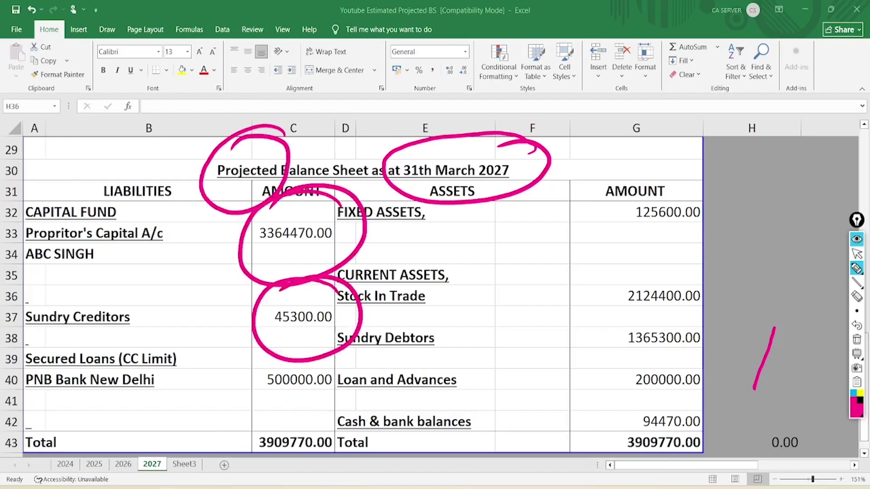
# Double-underline the PNB Bank loan amount and handwrite a double-underlined "MAX" beside it
pyautogui.moveTo(267, 403); pyautogui.dragTo(346, 401)
pyautogui.moveTo(179, 422)
pyautogui.mouseDown()
pyautogui.moveTo(190, 394)
pyautogui.moveTo(221, 401)
pyautogui.moveTo(236, 391)
pyautogui.mouseUp()
pyautogui.moveTo(246, 353); pyautogui.dragTo(238, 390)
pyautogui.moveTo(229, 362); pyautogui.dragTo(269, 385)
pyautogui.moveTo(207, 424); pyautogui.dragTo(264, 395)
pyautogui.moveTo(216, 431); pyautogui.dragTo(275, 397)
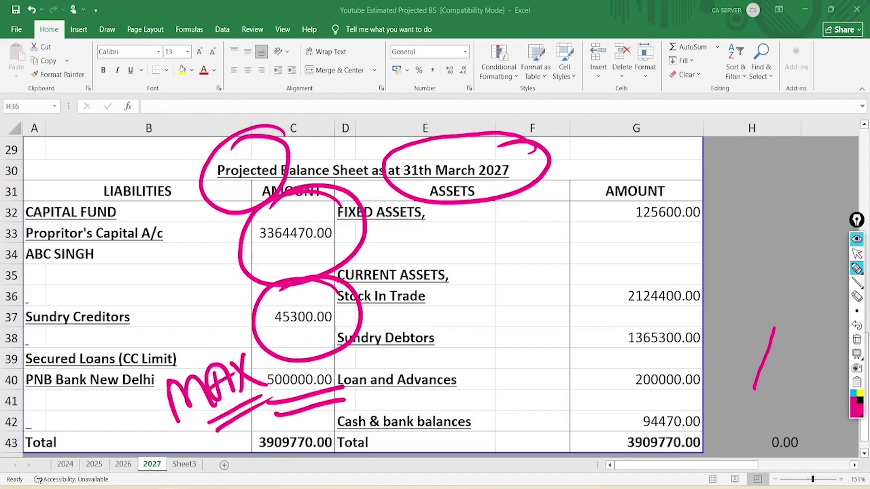
# Circle the Fixed Assets, Stock In Trade, Sundry Debtors and Cash & bank balances amounts, and clear all annotations
pyautogui.moveTo(720, 172); pyautogui.dragTo(718, 186)
pyautogui.moveTo(698, 275); pyautogui.dragTo(655, 263)
pyautogui.moveTo(653, 324); pyautogui.dragTo(714, 303)
pyautogui.moveTo(688, 389); pyautogui.dragTo(716, 390)
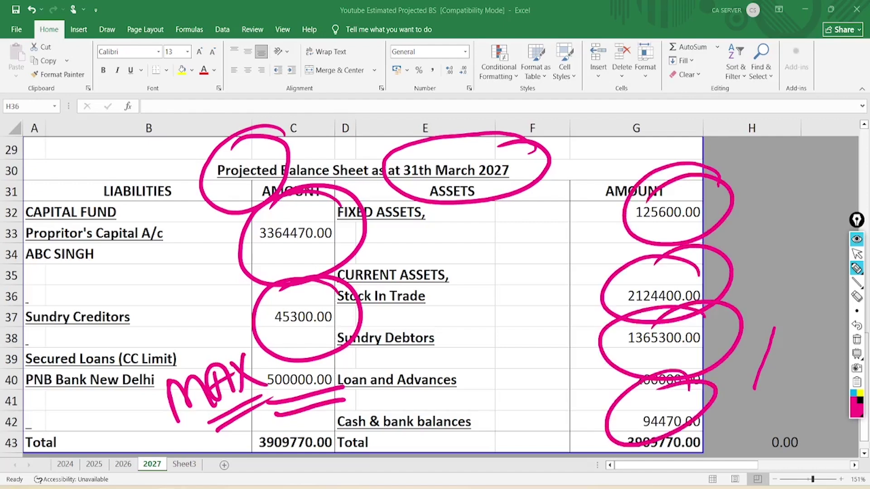
pyautogui.moveTo(856, 268)
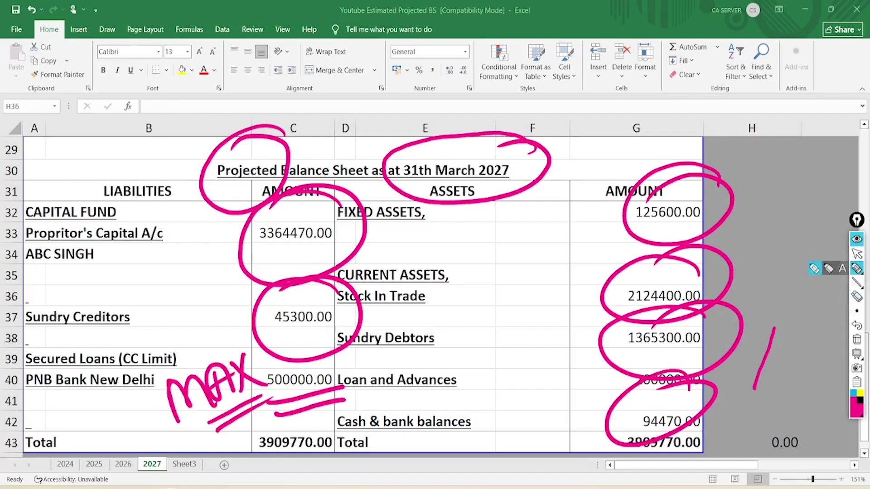
pyautogui.click(856, 339)
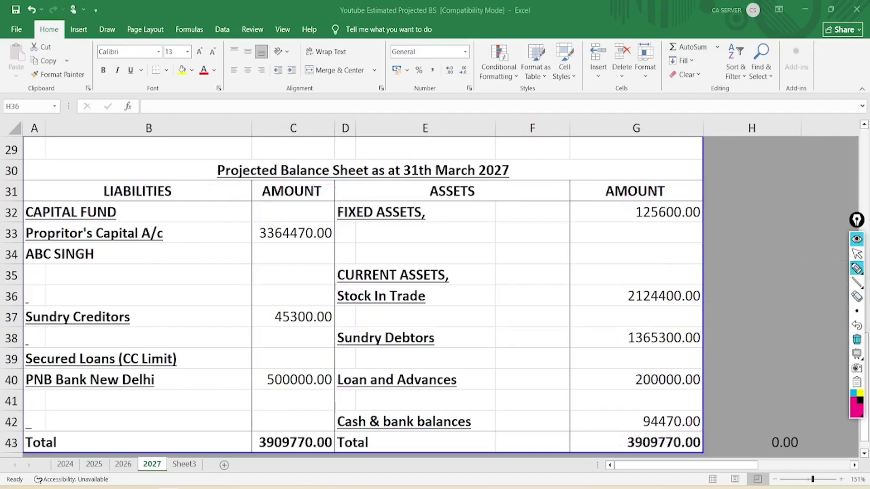
# On the blank Sheet3, handwrite "सही data" and "True & Fair", double-underlining "data", "True" and "Fair"
pyautogui.click(855, 254)
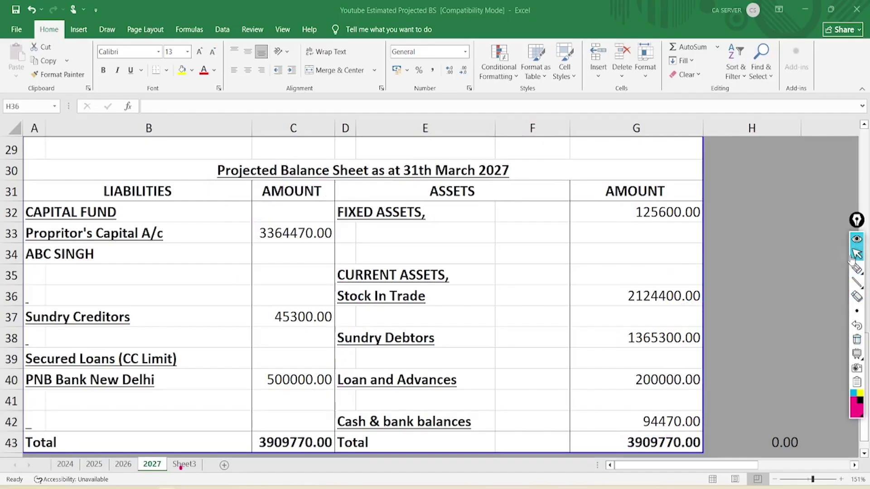
pyautogui.click(181, 466)
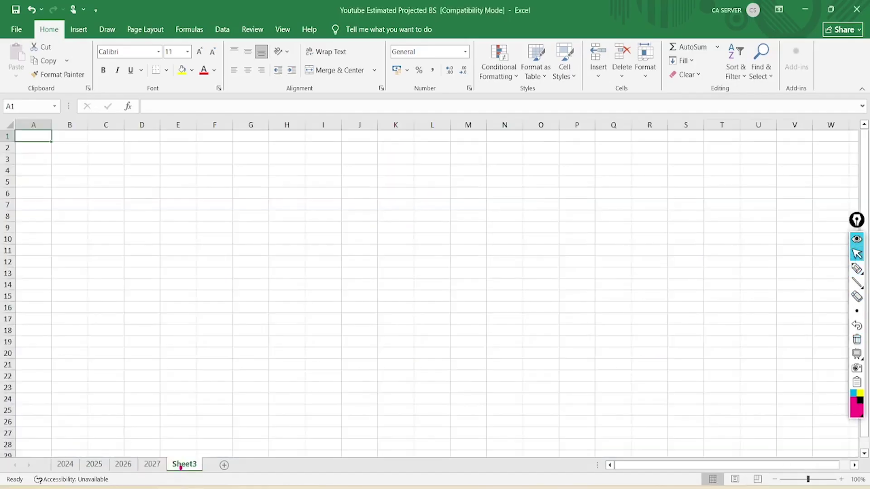
pyautogui.hotkey('ctrl', 'shift', 'p')
pyautogui.moveTo(315, 182)
pyautogui.mouseDown()
pyautogui.moveTo(322, 207)
pyautogui.moveTo(342, 205)
pyautogui.moveTo(354, 203)
pyautogui.moveTo(353, 156)
pyautogui.moveTo(382, 159)
pyautogui.moveTo(409, 142)
pyautogui.moveTo(434, 159)
pyautogui.mouseUp()
pyautogui.moveTo(358, 208); pyautogui.dragTo(433, 162)
pyautogui.moveTo(371, 213)
pyautogui.mouseDown()
pyautogui.moveTo(429, 185)
pyautogui.moveTo(436, 225)
pyautogui.moveTo(472, 208)
pyautogui.moveTo(481, 220)
pyautogui.mouseUp()
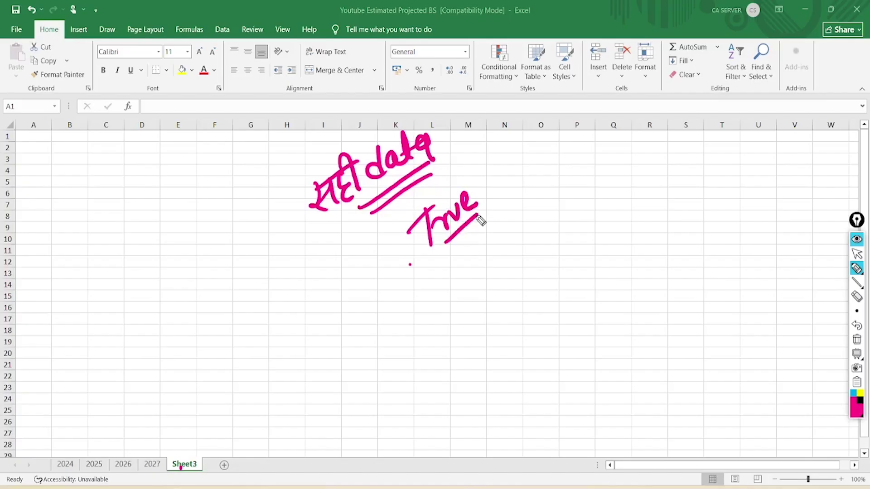
pyautogui.moveTo(449, 247); pyautogui.dragTo(476, 223)
pyautogui.moveTo(503, 192)
pyautogui.mouseDown()
pyautogui.moveTo(520, 167)
pyautogui.moveTo(544, 179)
pyautogui.moveTo(541, 163)
pyautogui.moveTo(559, 146)
pyautogui.mouseUp()
pyautogui.click(531, 153)
pyautogui.moveTo(538, 192); pyautogui.dragTo(570, 170)
pyautogui.moveTo(545, 196); pyautogui.dragTo(572, 177)
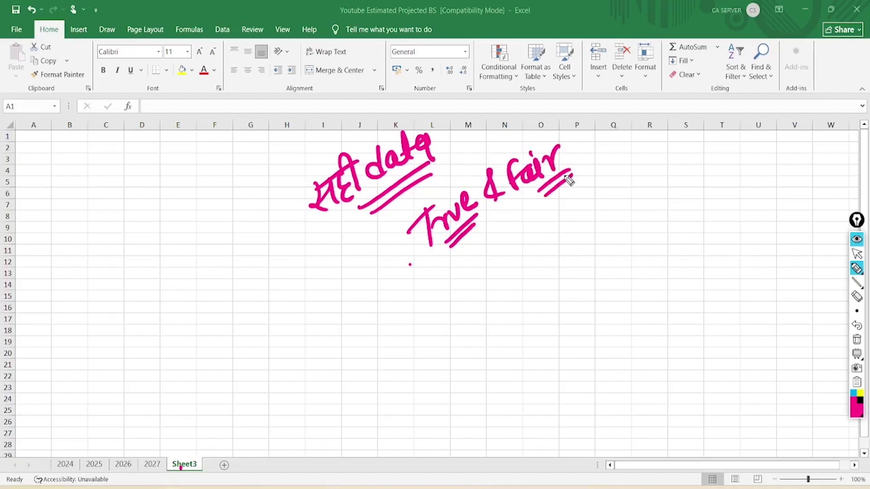
# Handwrite a double-underlined "Doubts" below "True & Fair"
pyautogui.click(616, 330)
pyautogui.moveTo(491, 254); pyautogui.dragTo(503, 277)
pyautogui.moveTo(525, 254)
pyautogui.mouseDown()
pyautogui.moveTo(528, 260)
pyautogui.moveTo(585, 199)
pyautogui.moveTo(593, 229)
pyautogui.mouseUp()
pyautogui.moveTo(594, 235)
pyautogui.mouseDown()
pyautogui.moveTo(560, 261)
pyautogui.moveTo(567, 263)
pyautogui.mouseUp()
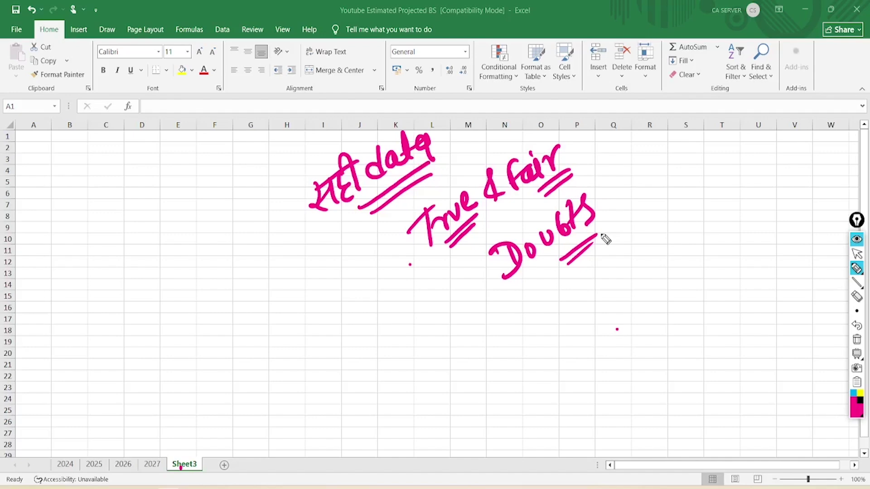
# Handwrite the contact phone number on two lines beside the notes and circle it
pyautogui.moveTo(88, 218)
pyautogui.mouseDown()
pyautogui.moveTo(101, 232)
pyautogui.moveTo(102, 199)
pyautogui.moveTo(154, 198)
pyautogui.mouseUp()
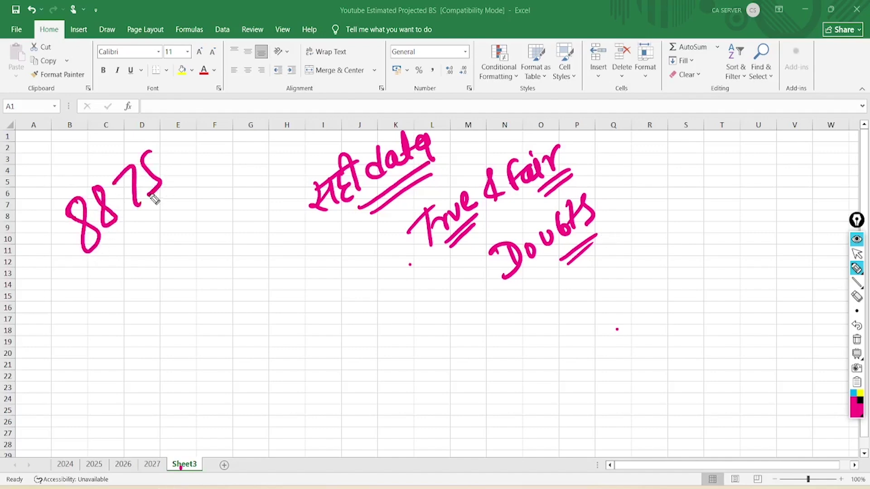
pyautogui.moveTo(179, 151); pyautogui.dragTo(172, 153)
pyautogui.moveTo(103, 254)
pyautogui.mouseDown()
pyautogui.moveTo(119, 268)
pyautogui.moveTo(119, 286)
pyautogui.mouseUp()
pyautogui.moveTo(117, 242)
pyautogui.mouseDown()
pyautogui.moveTo(152, 247)
pyautogui.moveTo(152, 233)
pyautogui.mouseUp()
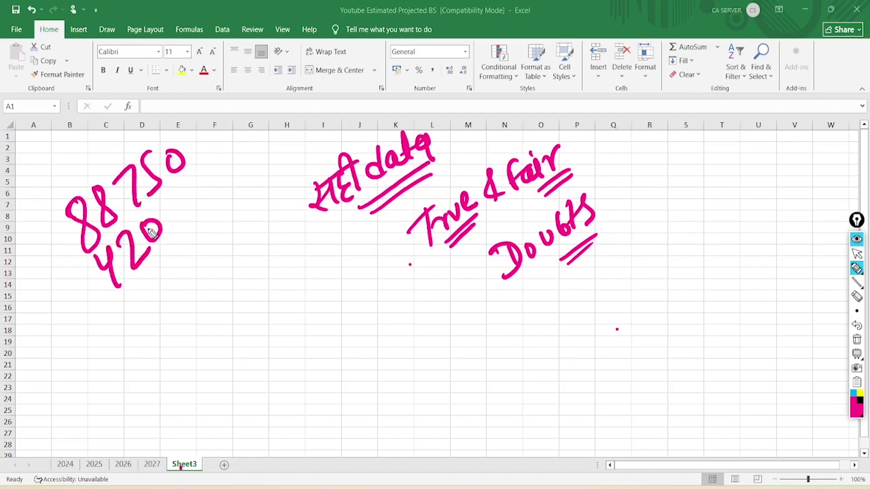
pyautogui.moveTo(179, 202); pyautogui.dragTo(169, 203)
pyautogui.moveTo(196, 204); pyautogui.dragTo(193, 183)
pyautogui.moveTo(216, 122)
pyautogui.mouseDown()
pyautogui.moveTo(206, 113)
pyautogui.moveTo(237, 252)
pyautogui.moveTo(149, 141)
pyautogui.mouseUp()
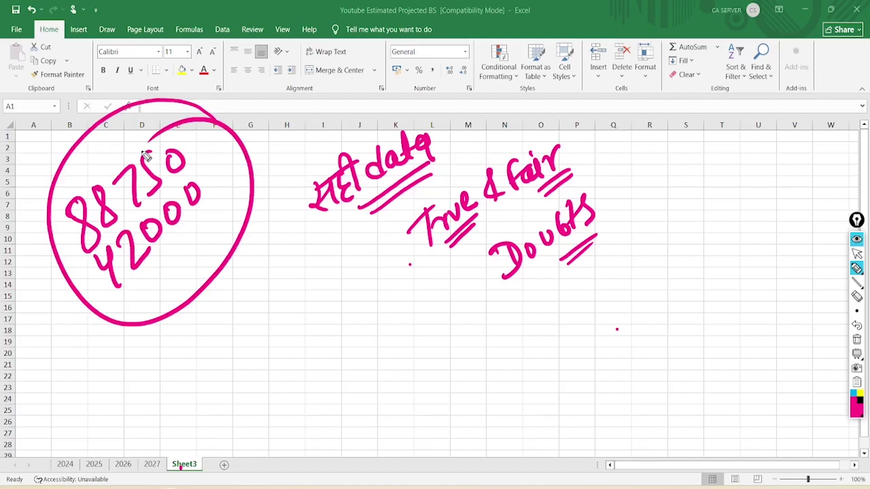
# Handwrite "CMA" and "Like" below the existing notes, and circle both words
pyautogui.moveTo(250, 275)
pyautogui.mouseDown()
pyautogui.moveTo(255, 306)
pyautogui.moveTo(274, 274)
pyautogui.moveTo(276, 281)
pyautogui.mouseUp()
pyautogui.moveTo(282, 273); pyautogui.dragTo(289, 246)
pyautogui.moveTo(213, 274); pyautogui.dragTo(285, 218)
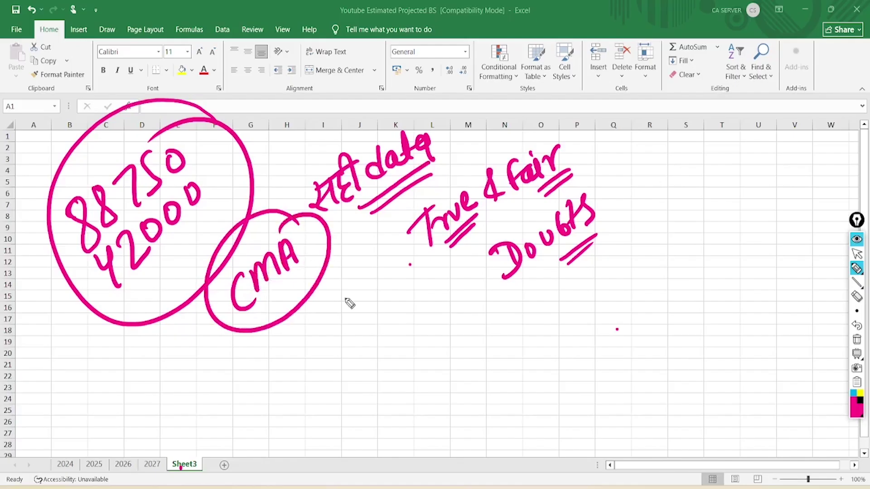
pyautogui.moveTo(373, 310)
pyautogui.mouseDown()
pyautogui.moveTo(401, 344)
pyautogui.moveTo(408, 311)
pyautogui.moveTo(443, 322)
pyautogui.mouseUp()
pyautogui.moveTo(443, 272)
pyautogui.mouseDown()
pyautogui.moveTo(352, 351)
pyautogui.moveTo(467, 290)
pyautogui.mouseUp()
# Handwrite a double-underlined "Sub" and a circled "SHARE" with an arrow pointing down from it
pyautogui.moveTo(505, 307)
pyautogui.mouseDown()
pyautogui.moveTo(509, 334)
pyautogui.moveTo(548, 327)
pyautogui.mouseUp()
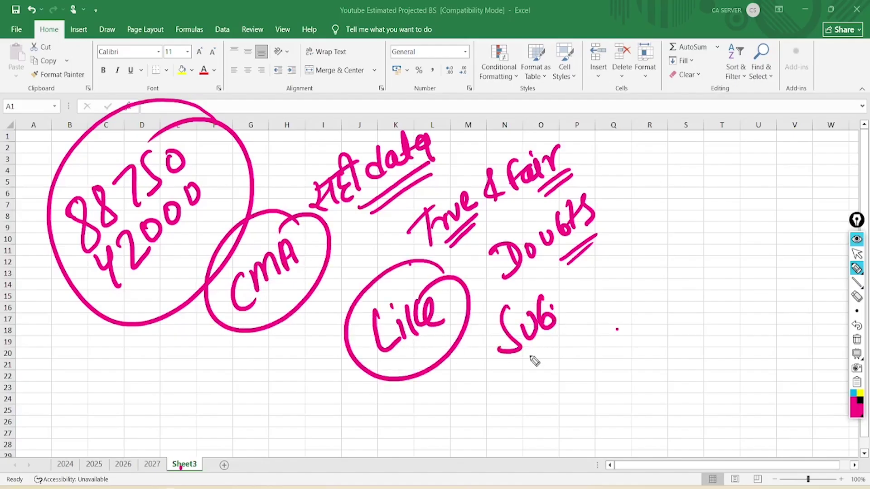
pyautogui.moveTo(509, 374); pyautogui.dragTo(574, 325)
pyautogui.moveTo(524, 379); pyautogui.dragTo(568, 343)
pyautogui.moveTo(649, 169)
pyautogui.mouseDown()
pyautogui.moveTo(664, 233)
pyautogui.moveTo(649, 235)
pyautogui.moveTo(733, 165)
pyautogui.moveTo(763, 159)
pyautogui.moveTo(780, 132)
pyautogui.moveTo(746, 116)
pyautogui.moveTo(725, 120)
pyautogui.mouseUp()
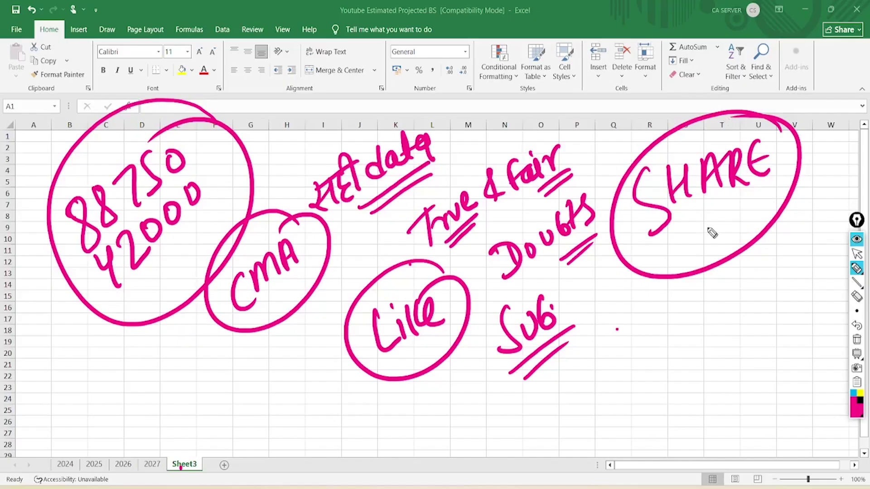
pyautogui.moveTo(717, 208)
pyautogui.mouseDown()
pyautogui.moveTo(682, 360)
pyautogui.moveTo(713, 344)
pyautogui.mouseUp()
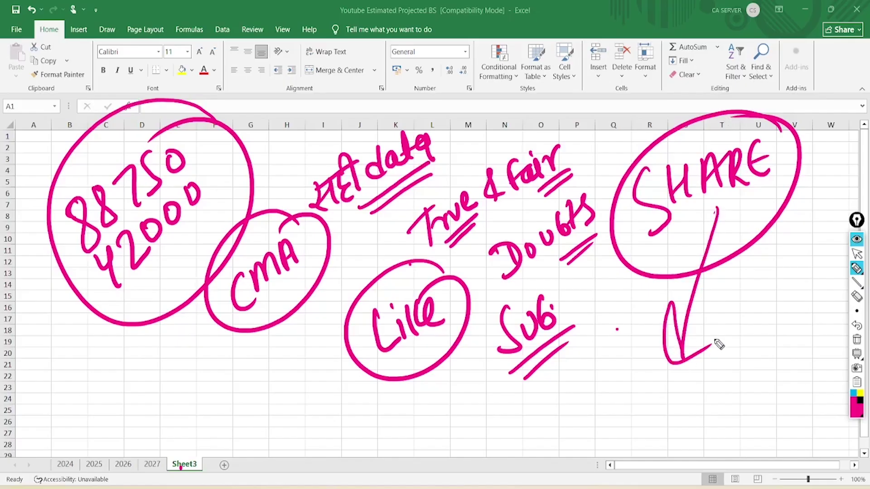